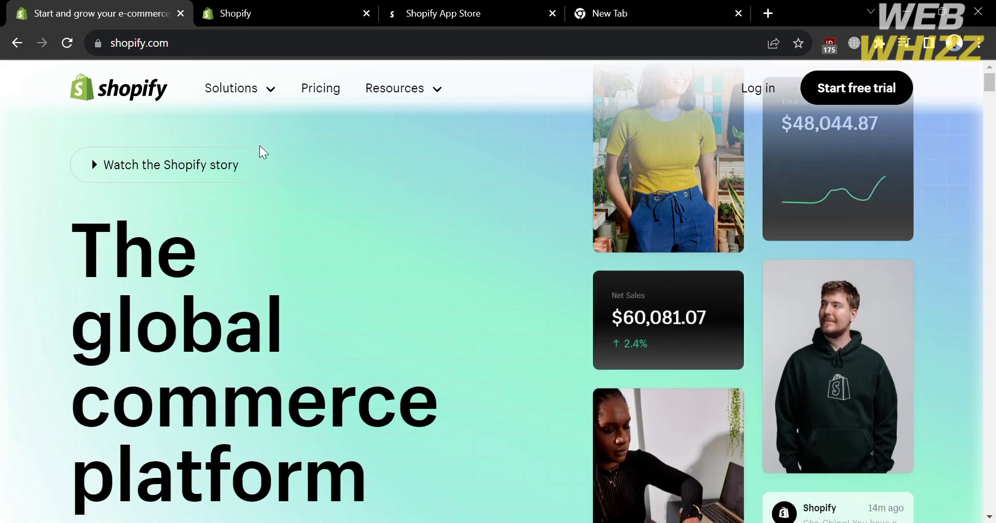
Step: Browse the shopify.com landing page, then switch to the store admin Home tab
{"action": "scroll", "coordinate": [255, 151], "scroll_direction": "down", "scroll_amount": 2}
{"action": "scroll", "coordinate": [256, 150], "scroll_direction": "down", "scroll_amount": 5}
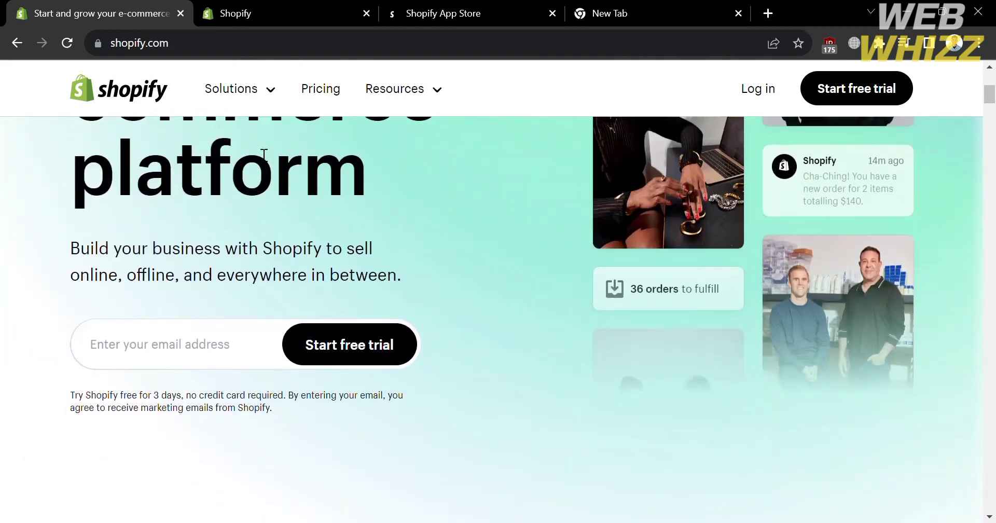
{"action": "scroll", "coordinate": [256, 148], "scroll_direction": "down", "scroll_amount": 3}
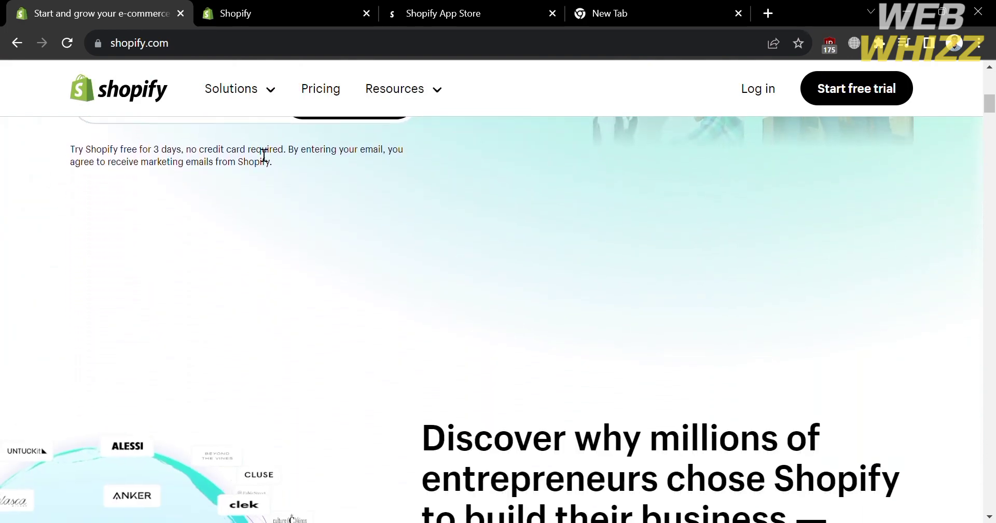
{"action": "scroll", "coordinate": [256, 148], "scroll_direction": "down", "scroll_amount": 4}
{"action": "scroll", "coordinate": [262, 154], "scroll_direction": "down", "scroll_amount": 15}
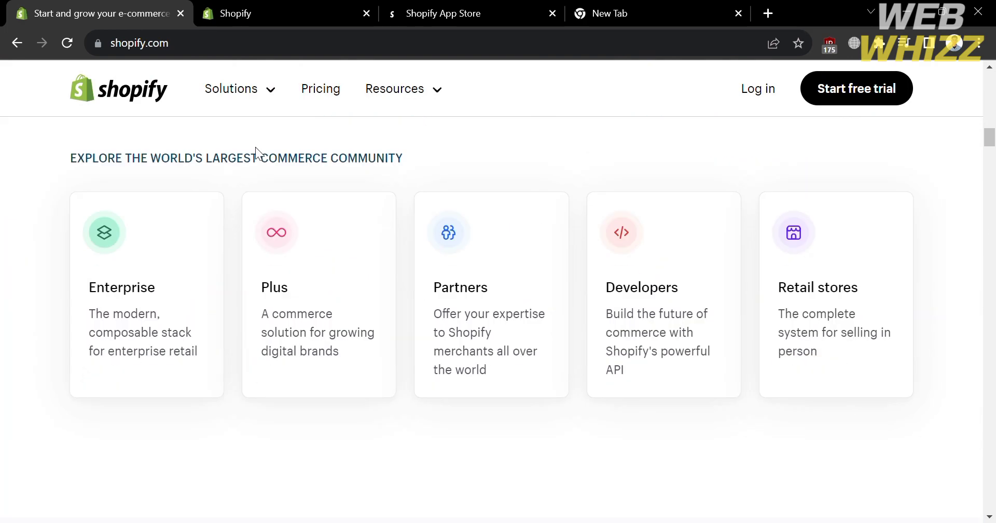
{"action": "scroll", "coordinate": [256, 151], "scroll_direction": "down", "scroll_amount": 10}
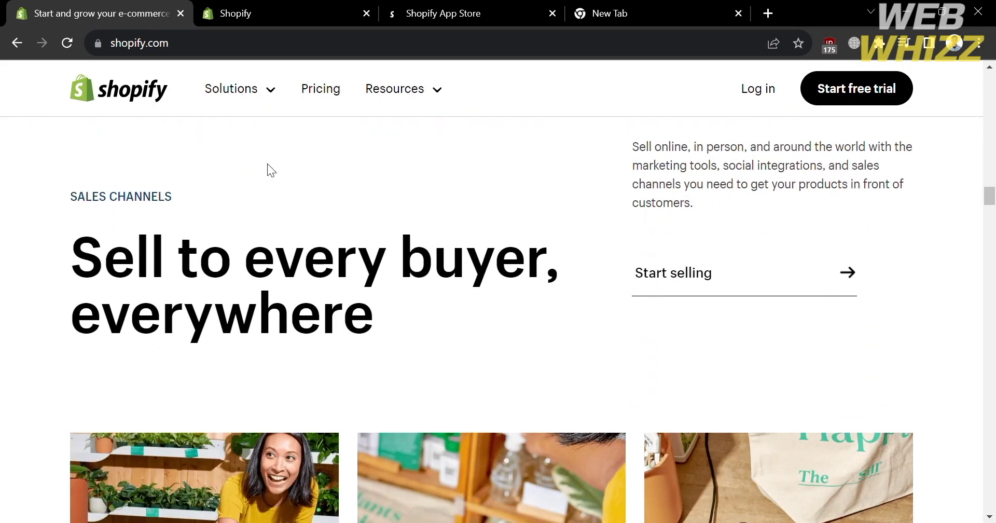
{"action": "scroll", "coordinate": [335, 241], "scroll_direction": "down", "scroll_amount": 20}
{"action": "scroll", "coordinate": [335, 241], "scroll_direction": "up", "scroll_amount": 20}
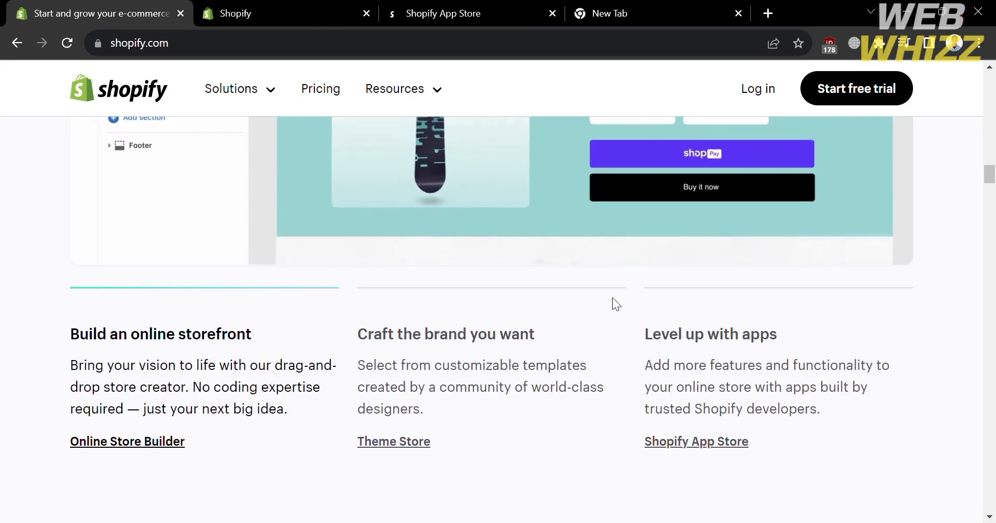
{"action": "scroll", "coordinate": [615, 301], "scroll_direction": "down", "scroll_amount": 1}
{"action": "scroll", "coordinate": [618, 304], "scroll_direction": "down", "scroll_amount": 5}
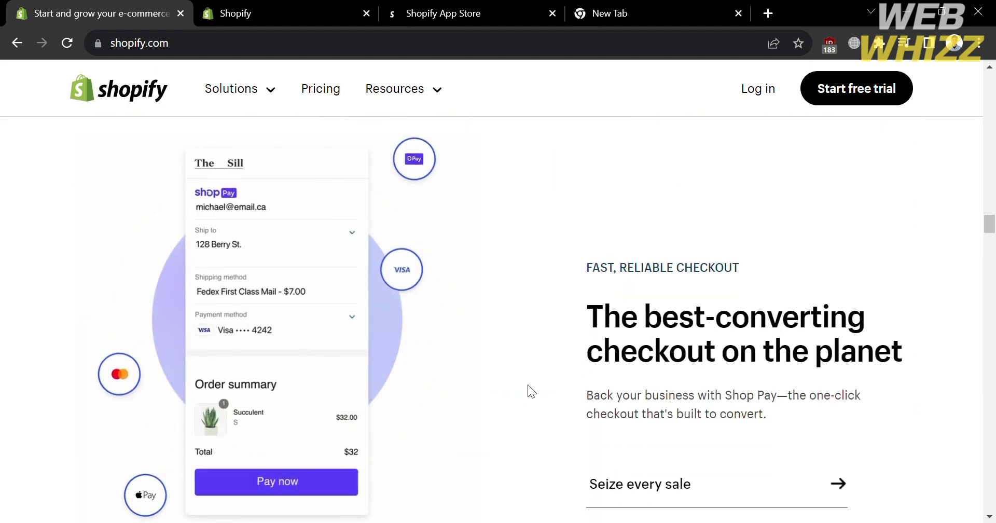
{"action": "scroll", "coordinate": [525, 424], "scroll_direction": "down", "scroll_amount": 10}
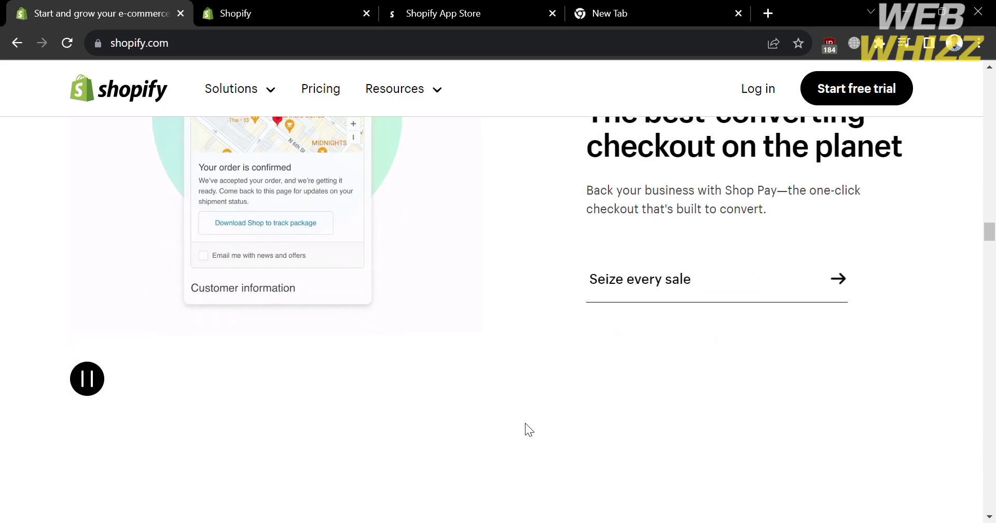
{"action": "scroll", "coordinate": [525, 423], "scroll_direction": "up", "scroll_amount": 15}
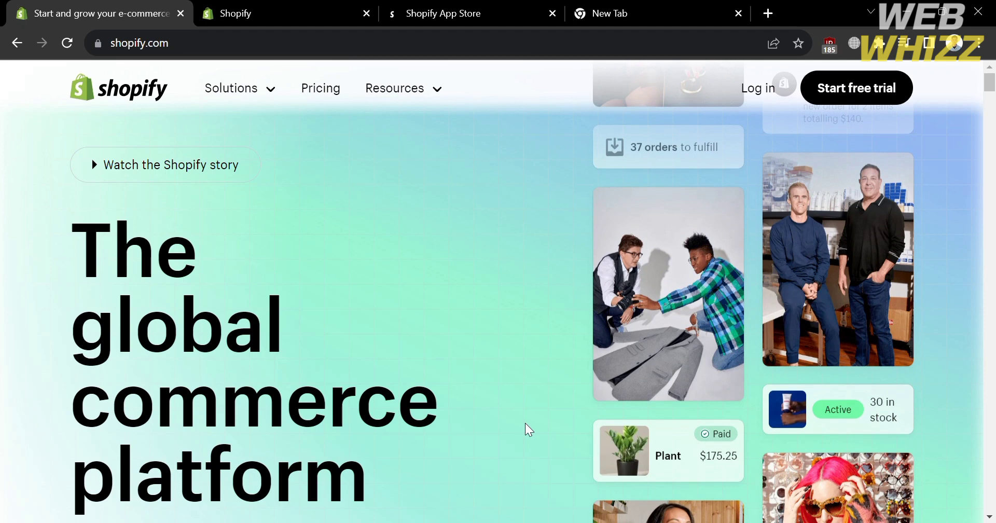
{"action": "scroll", "coordinate": [525, 422], "scroll_direction": "down", "scroll_amount": 15}
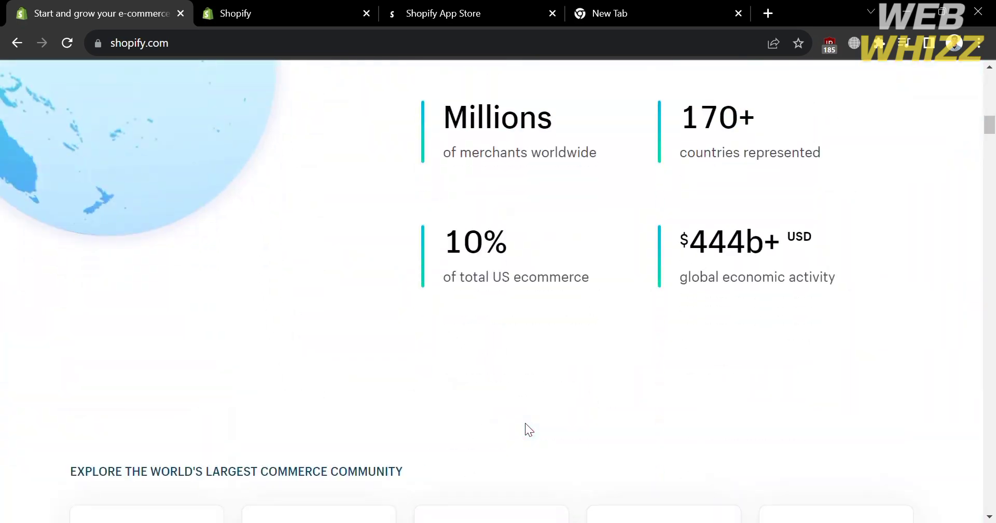
{"action": "scroll", "coordinate": [534, 431], "scroll_direction": "down", "scroll_amount": 6}
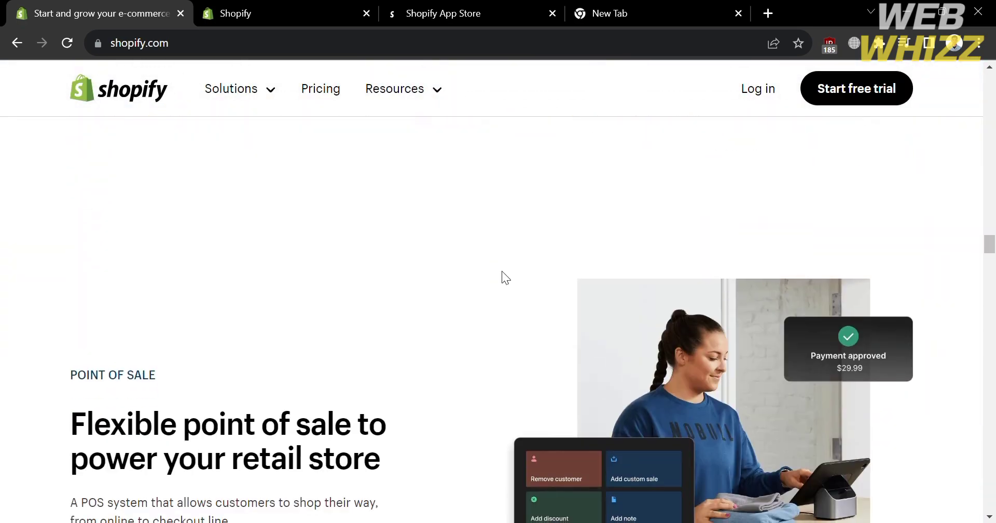
{"action": "scroll", "coordinate": [524, 143], "scroll_direction": "up", "scroll_amount": 6}
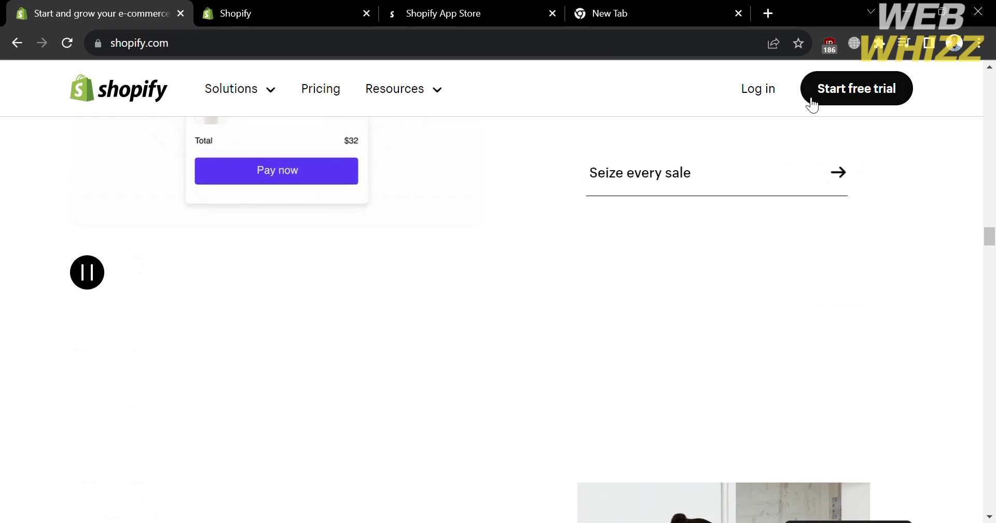
{"action": "key", "text": "ctrl+Tab"}
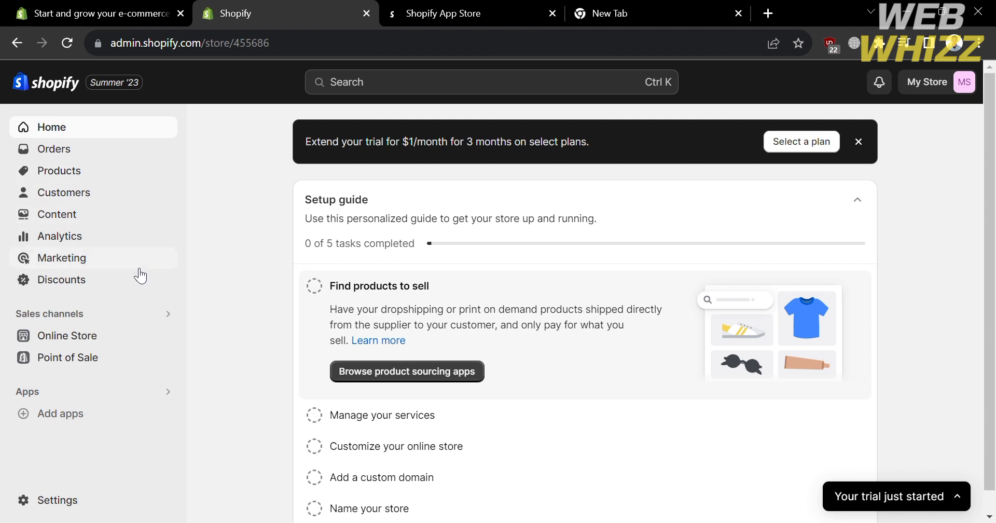
Step: Browse the Picked for you recommended apps, then move to the Shopify App Store tab
{"action": "scroll", "coordinate": [266, 372], "scroll_direction": "down", "scroll_amount": 1}
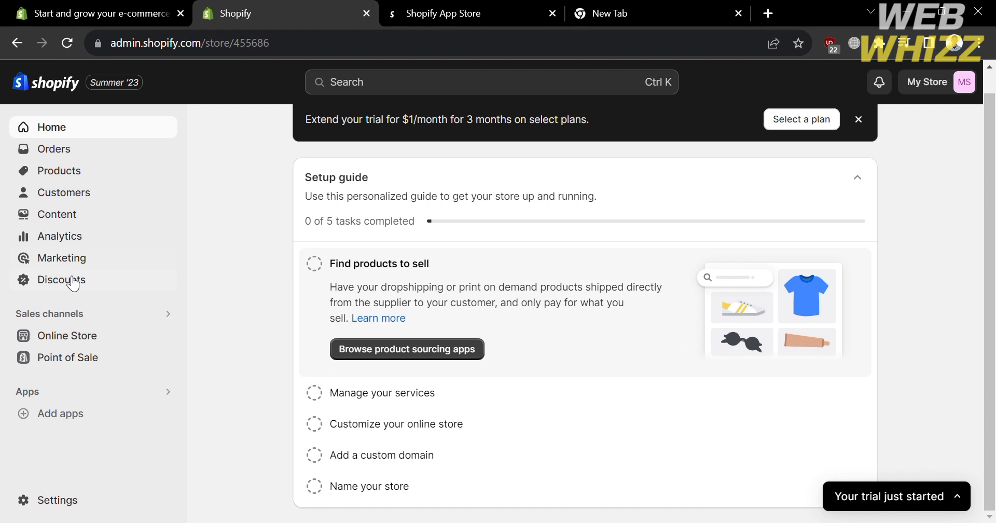
{"action": "left_click", "coordinate": [76, 415]}
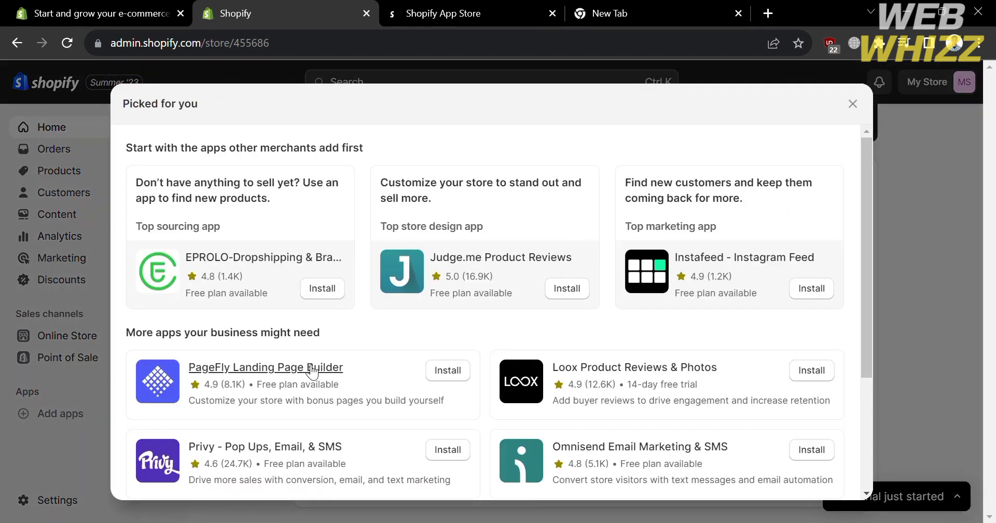
{"action": "scroll", "coordinate": [519, 364], "scroll_direction": "down", "scroll_amount": 2}
{"action": "scroll", "coordinate": [529, 368], "scroll_direction": "up", "scroll_amount": 2}
{"action": "scroll", "coordinate": [531, 292], "scroll_direction": "down", "scroll_amount": 3}
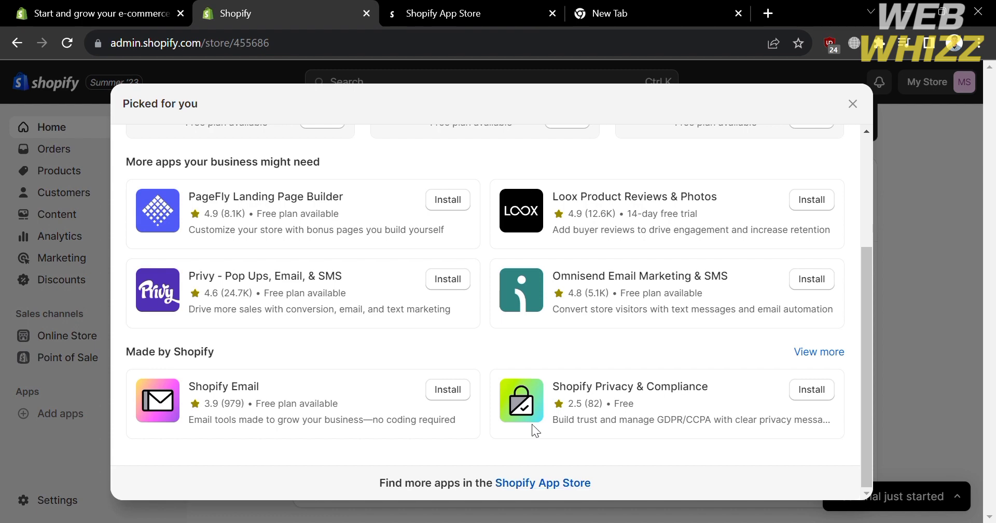
{"action": "left_click", "coordinate": [418, 7]}
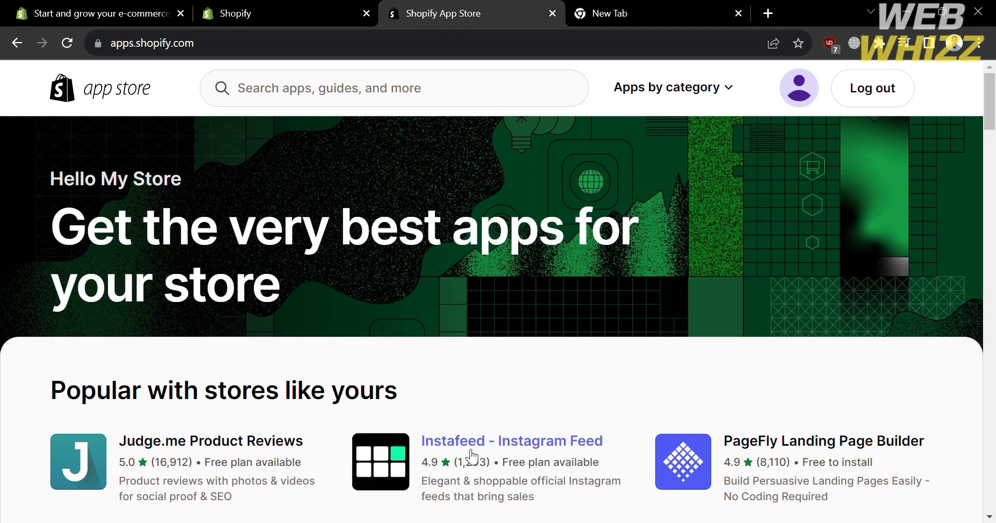
Step: Search the App Store for 'releasit cod form' and open the Releasit COD Form & Upsells page
{"action": "scroll", "coordinate": [472, 457], "scroll_direction": "down", "scroll_amount": 5}
{"action": "scroll", "coordinate": [472, 457], "scroll_direction": "up", "scroll_amount": 5}
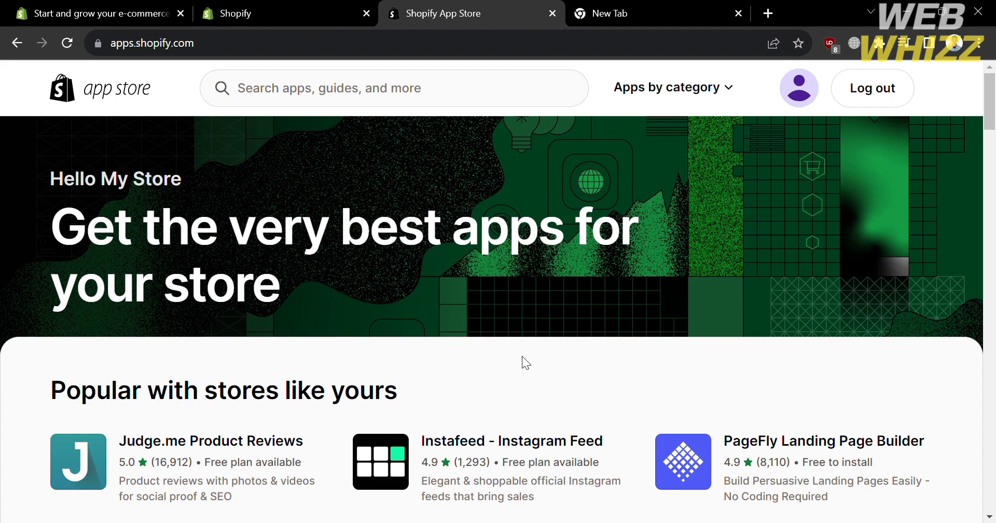
{"action": "left_click", "coordinate": [322, 91]}
{"action": "type", "text": "relea"}
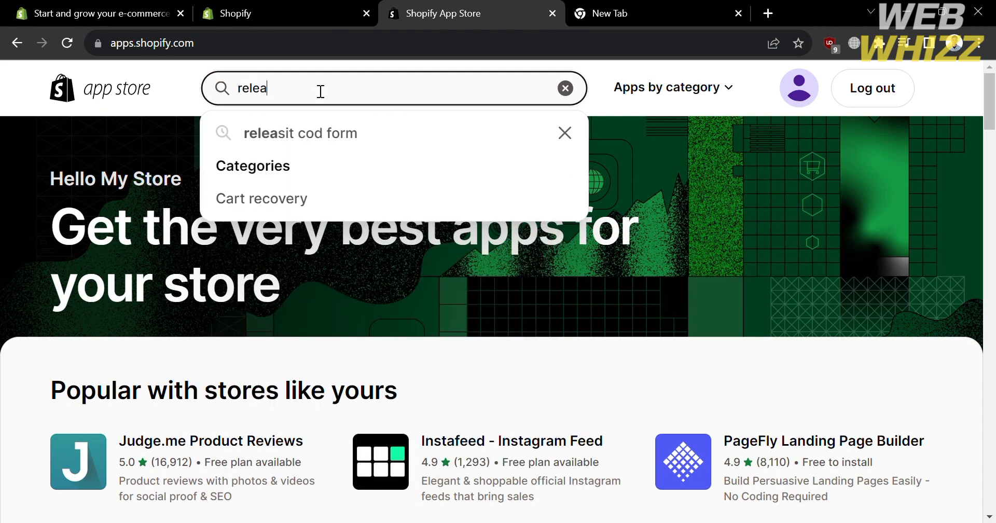
{"action": "type", "text": "si"}
{"action": "key", "text": "Down"}
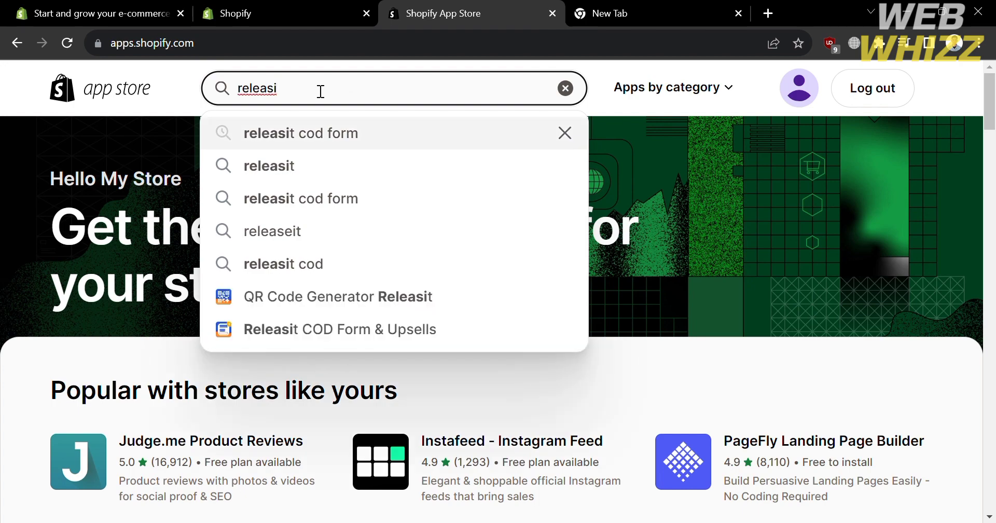
{"action": "key", "text": "Return"}
{"action": "scroll", "coordinate": [372, 433], "scroll_direction": "down", "scroll_amount": 5}
{"action": "scroll", "coordinate": [372, 433], "scroll_direction": "up", "scroll_amount": 5}
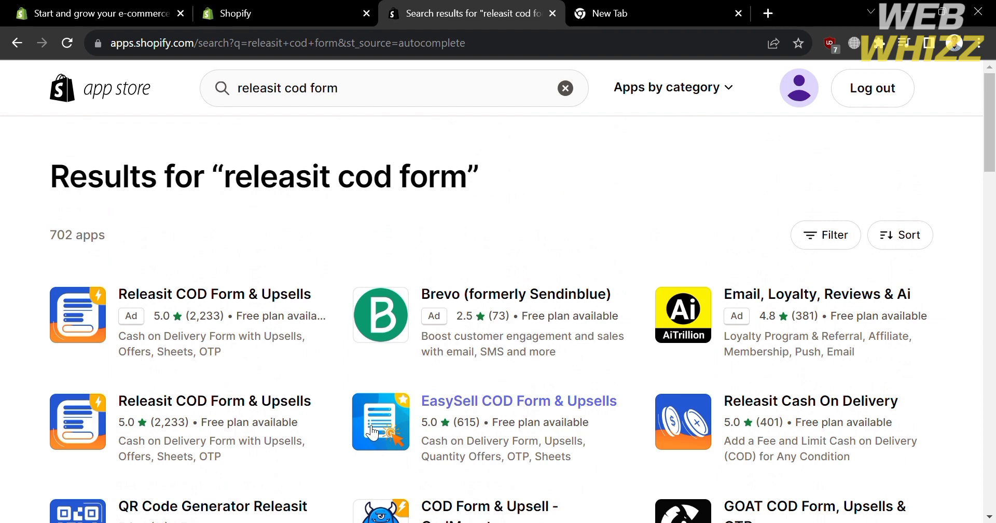
{"action": "left_click", "coordinate": [73, 426]}
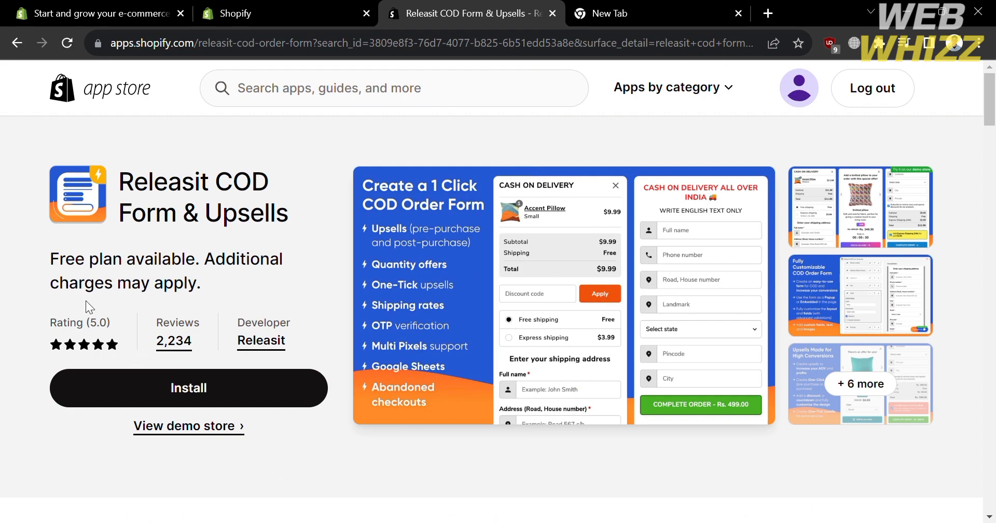
Step: Read through the Releasit COD Form & Upsells description and start its installation
{"action": "scroll", "coordinate": [280, 290], "scroll_direction": "down", "scroll_amount": 2}
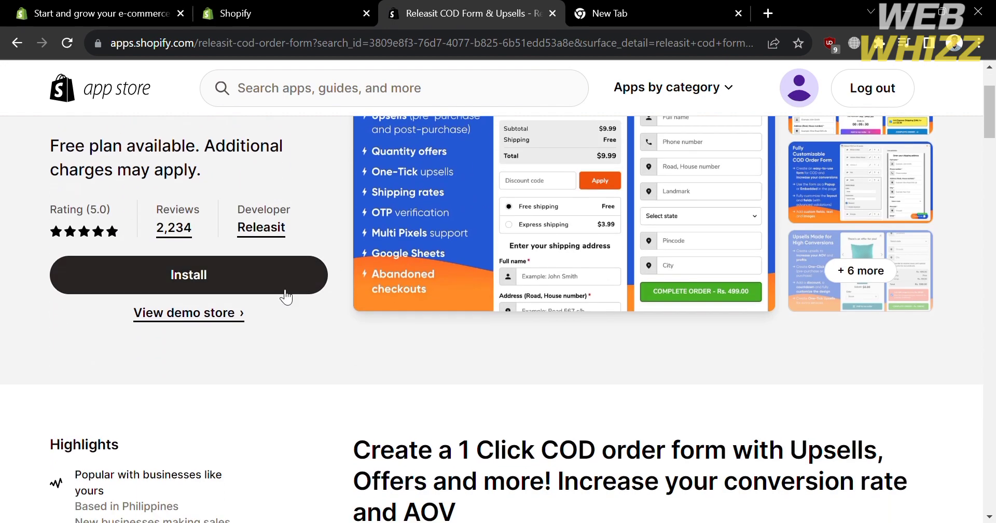
{"action": "scroll", "coordinate": [283, 296], "scroll_direction": "up", "scroll_amount": 2}
{"action": "scroll", "coordinate": [282, 296], "scroll_direction": "down", "scroll_amount": 7}
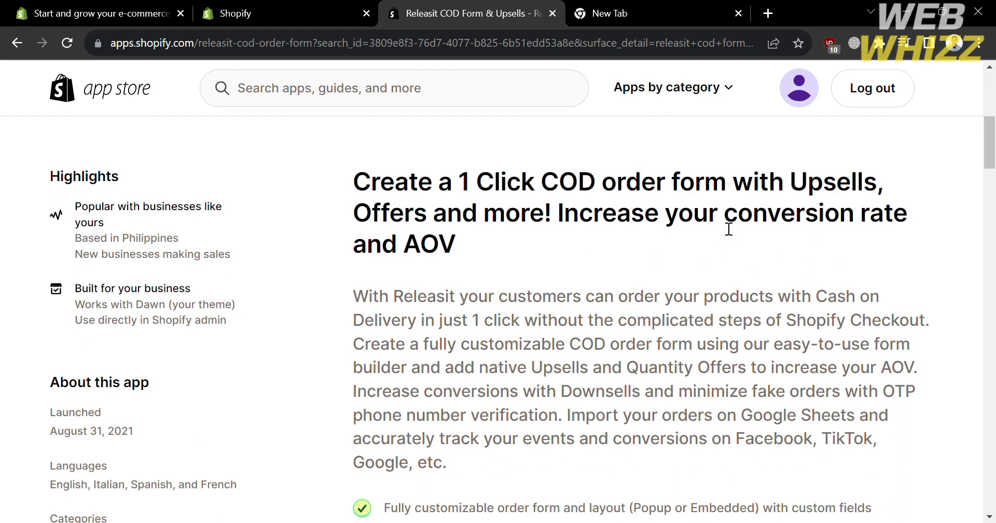
{"action": "left_click_drag", "start_coordinate": [357, 296], "coordinate": [919, 458]}
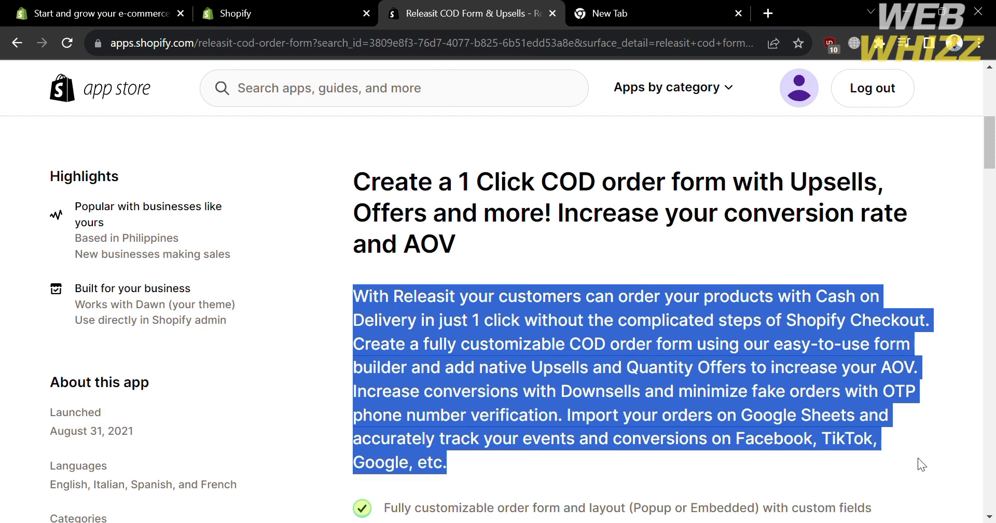
{"action": "left_click", "coordinate": [682, 236]}
{"action": "scroll", "coordinate": [682, 235], "scroll_direction": "up", "scroll_amount": 7}
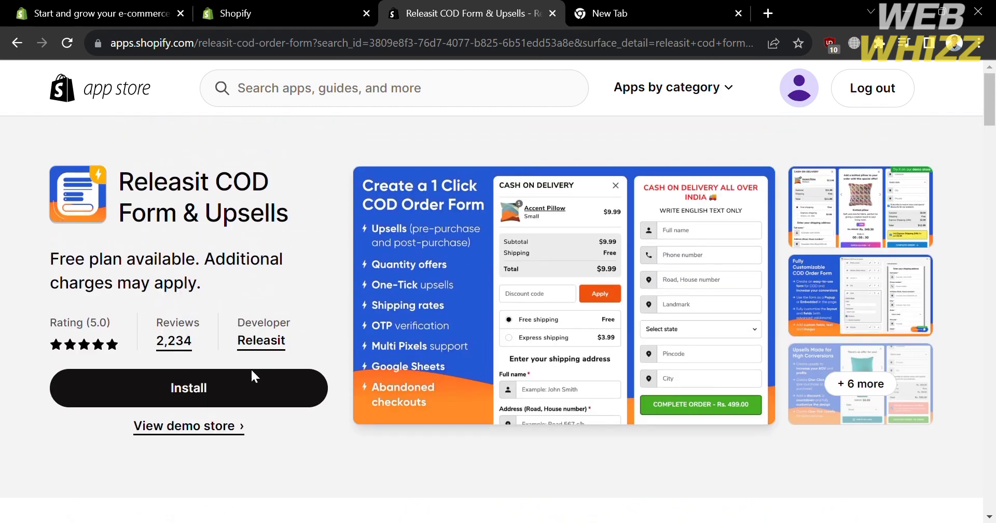
{"action": "left_click", "coordinate": [216, 393]}
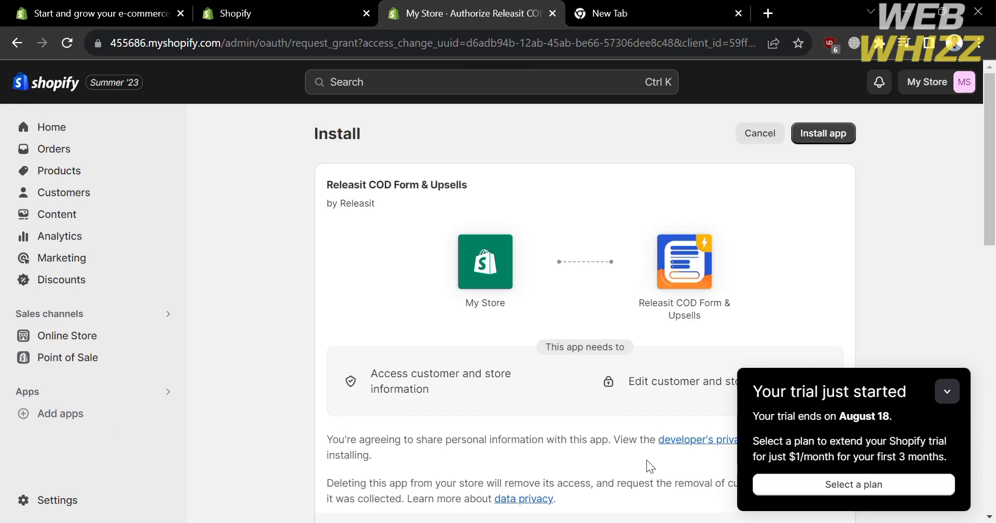
Step: Minimize the trial reminder and install Releasit COD Form & Upsells on My Store
{"action": "left_click", "coordinate": [949, 391]}
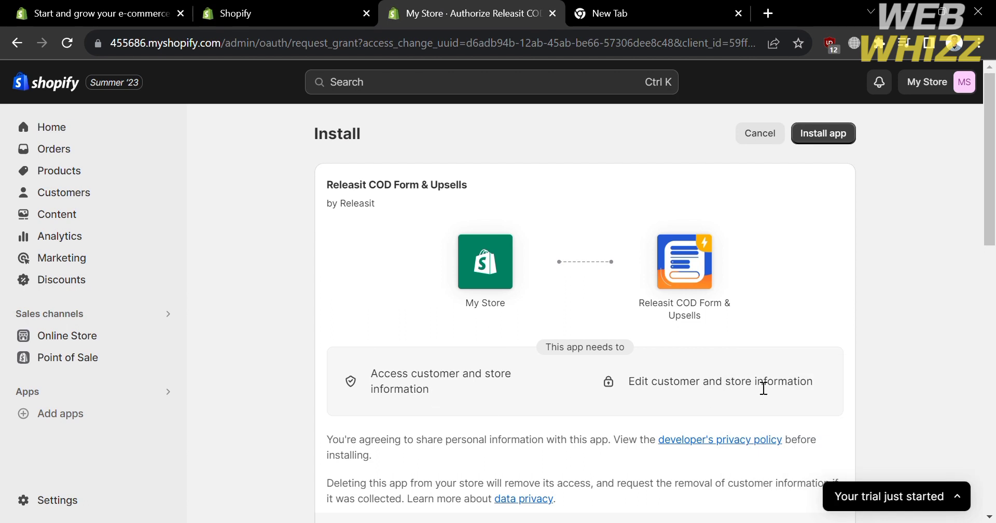
{"action": "scroll", "coordinate": [597, 360], "scroll_direction": "down", "scroll_amount": 1}
{"action": "scroll", "coordinate": [597, 361], "scroll_direction": "down", "scroll_amount": 10}
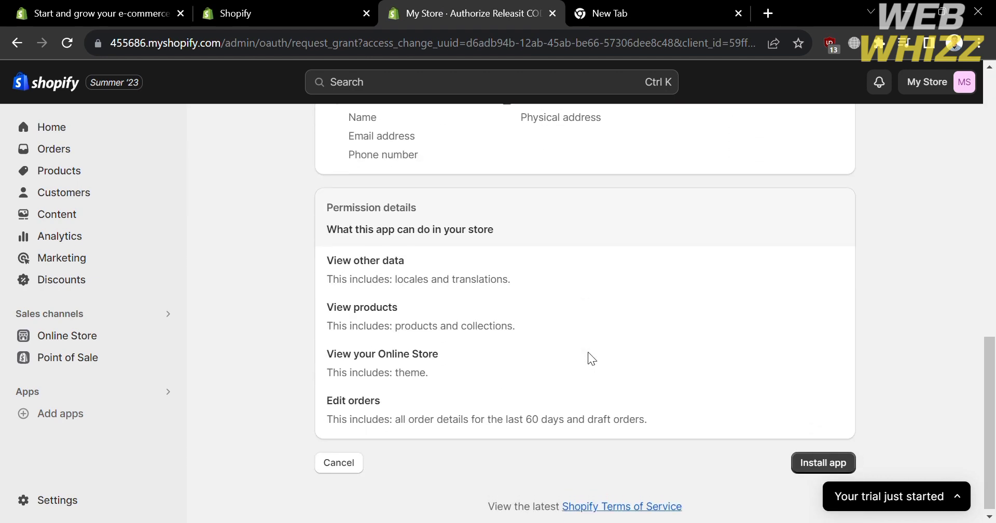
{"action": "scroll", "coordinate": [592, 360], "scroll_direction": "up", "scroll_amount": 1}
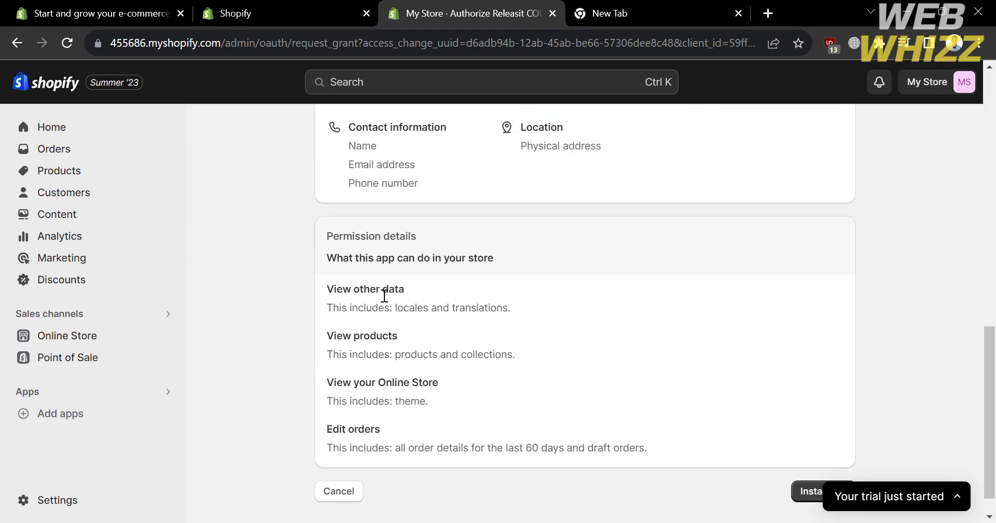
{"action": "scroll", "coordinate": [571, 390], "scroll_direction": "up", "scroll_amount": 10}
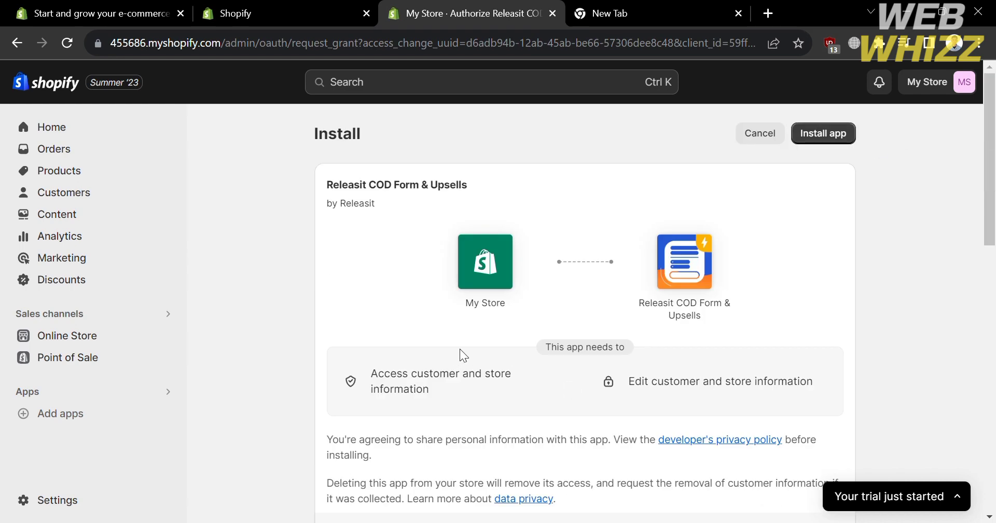
{"action": "left_click", "coordinate": [842, 133]}
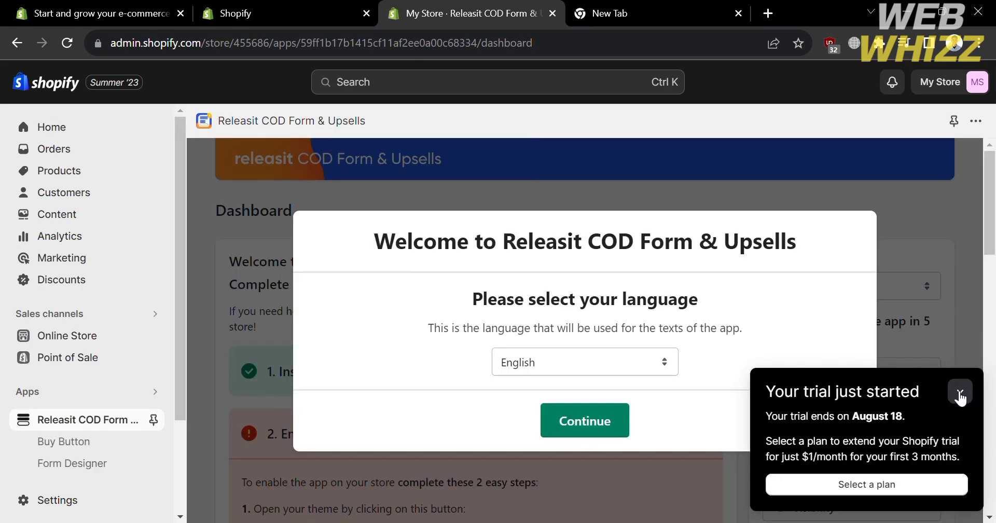
{"action": "left_click", "coordinate": [960, 393]}
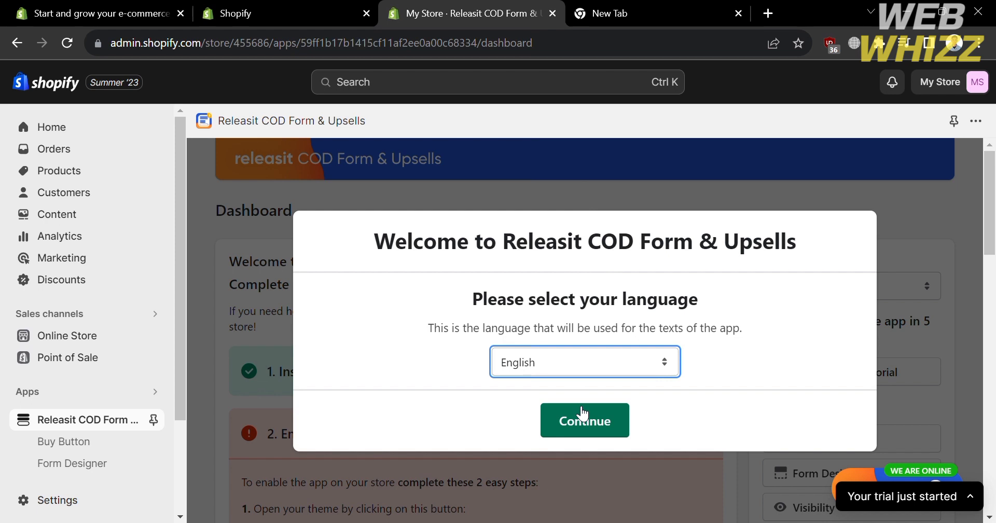
Step: Keep English as the app language and launch the store theme editor from step 2
{"action": "left_click", "coordinate": [583, 414]}
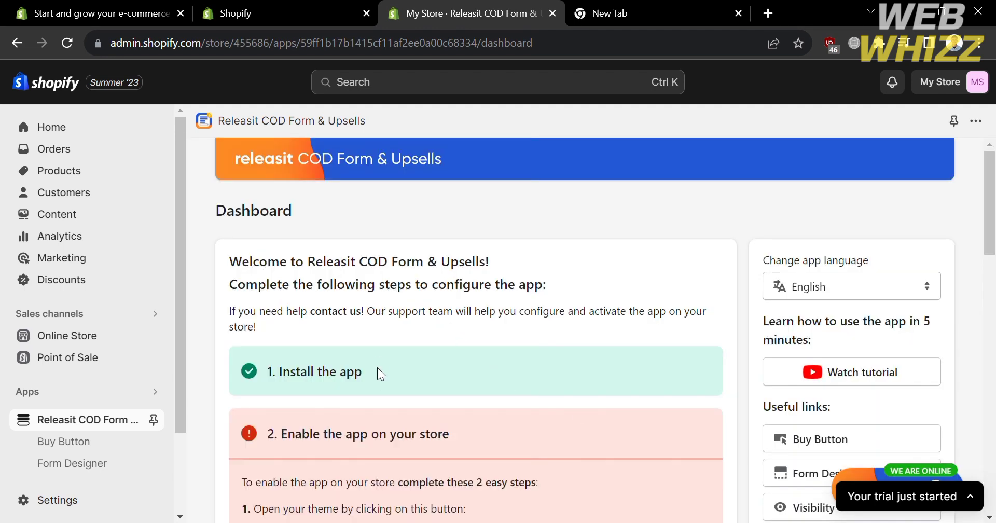
{"action": "scroll", "coordinate": [378, 378], "scroll_direction": "down", "scroll_amount": 5}
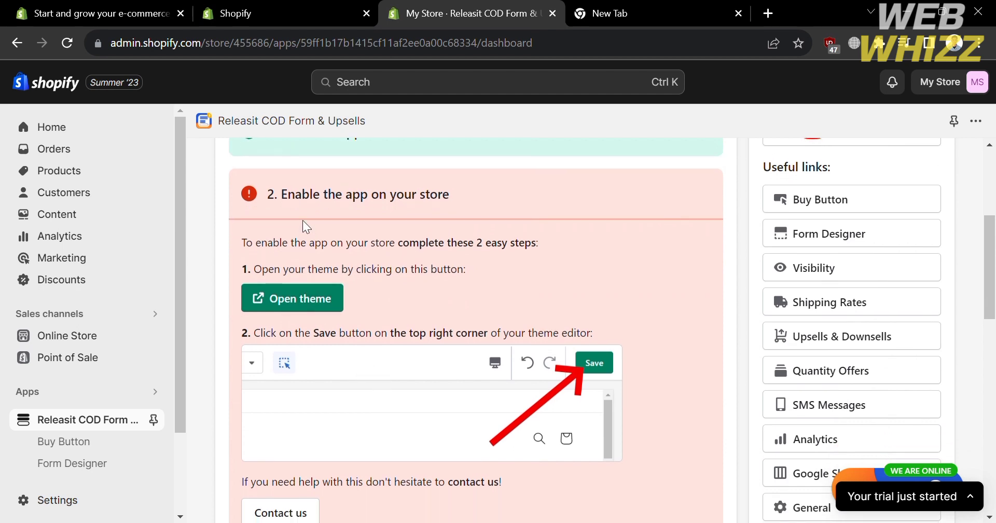
{"action": "left_click", "coordinate": [310, 303]}
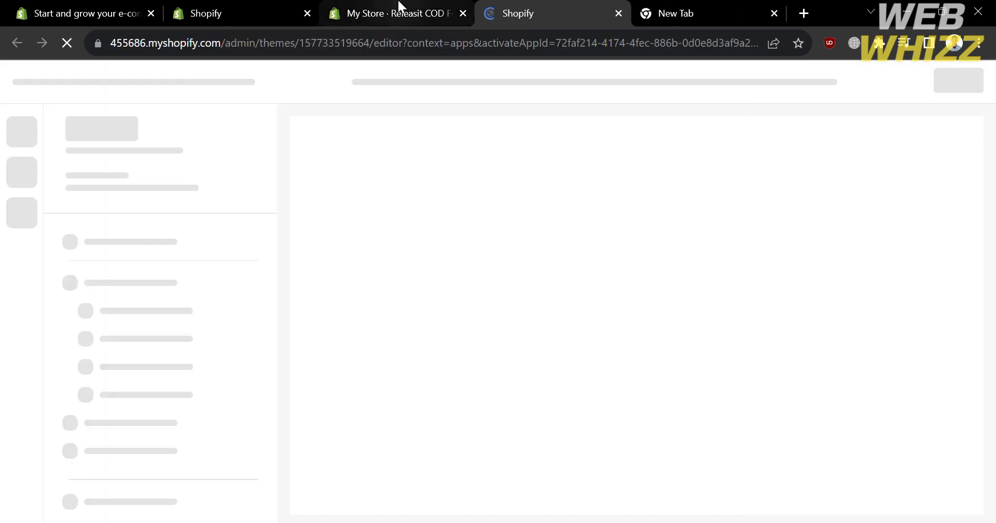
Step: Confirm the Releasit COD Form app embed is switched on in the Dawn theme
{"action": "left_click", "coordinate": [396, 10]}
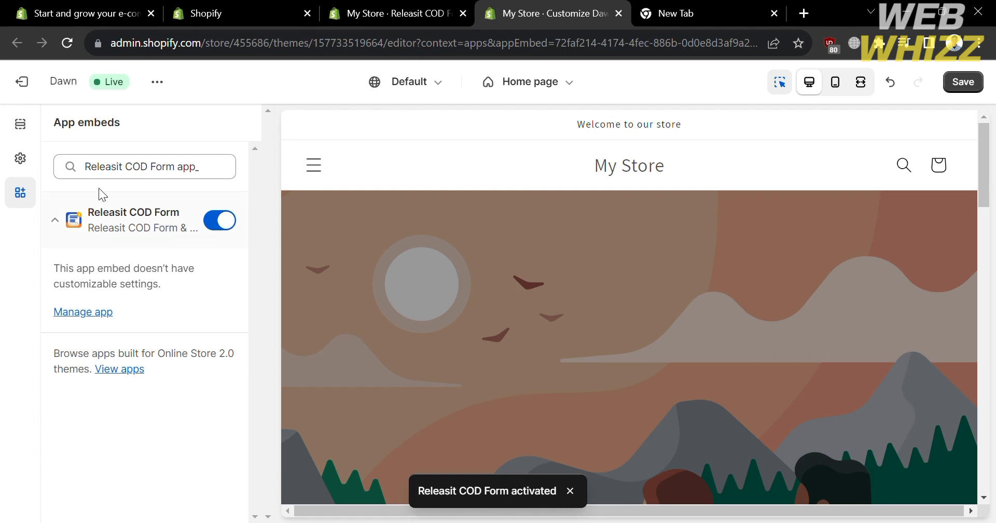
{"action": "scroll", "coordinate": [495, 298], "scroll_direction": "down", "scroll_amount": 10}
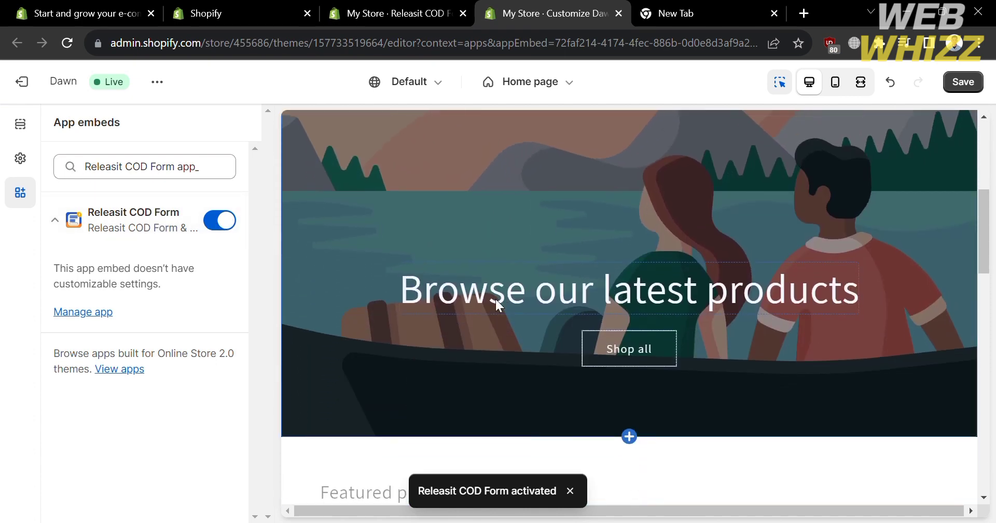
{"action": "scroll", "coordinate": [496, 300], "scroll_direction": "down", "scroll_amount": 4}
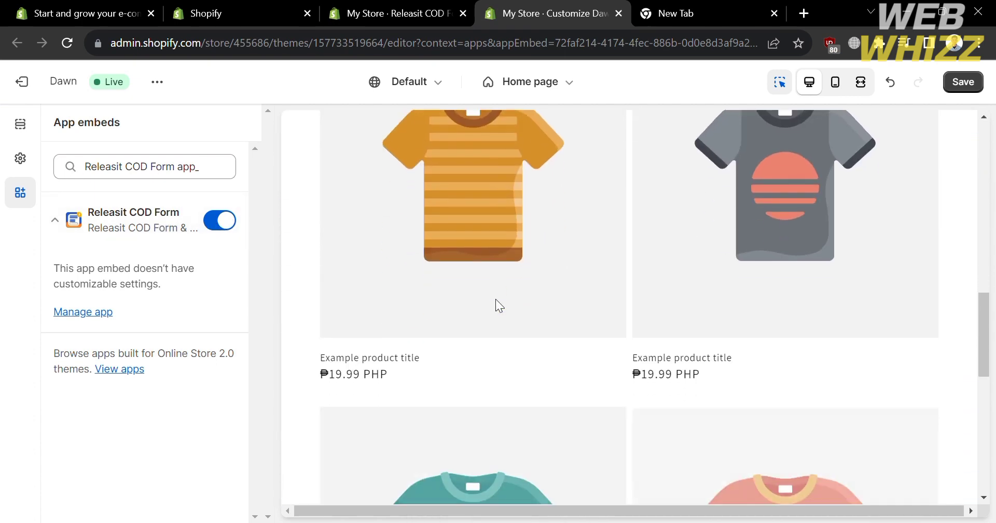
{"action": "scroll", "coordinate": [513, 417], "scroll_direction": "down", "scroll_amount": 5}
{"action": "scroll", "coordinate": [513, 418], "scroll_direction": "up", "scroll_amount": 10}
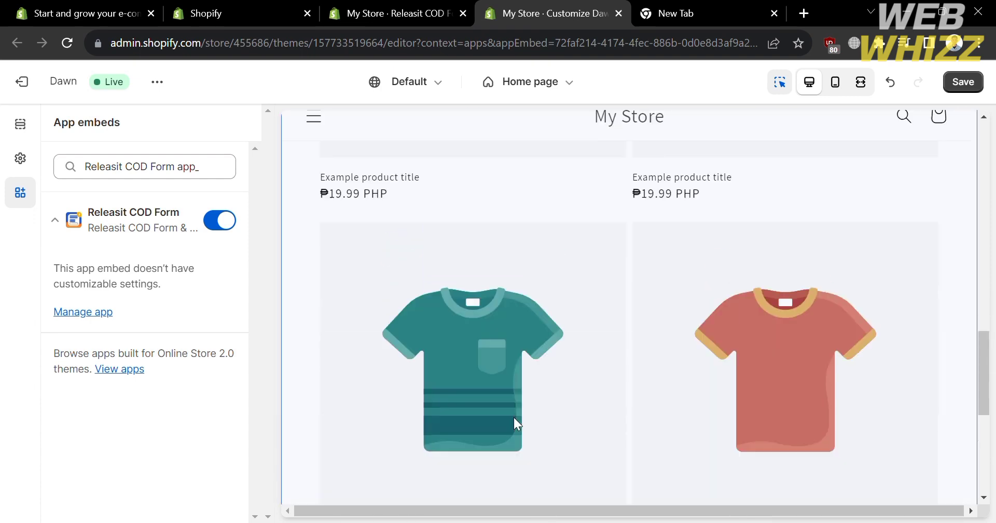
{"action": "scroll", "coordinate": [514, 418], "scroll_direction": "up", "scroll_amount": 5}
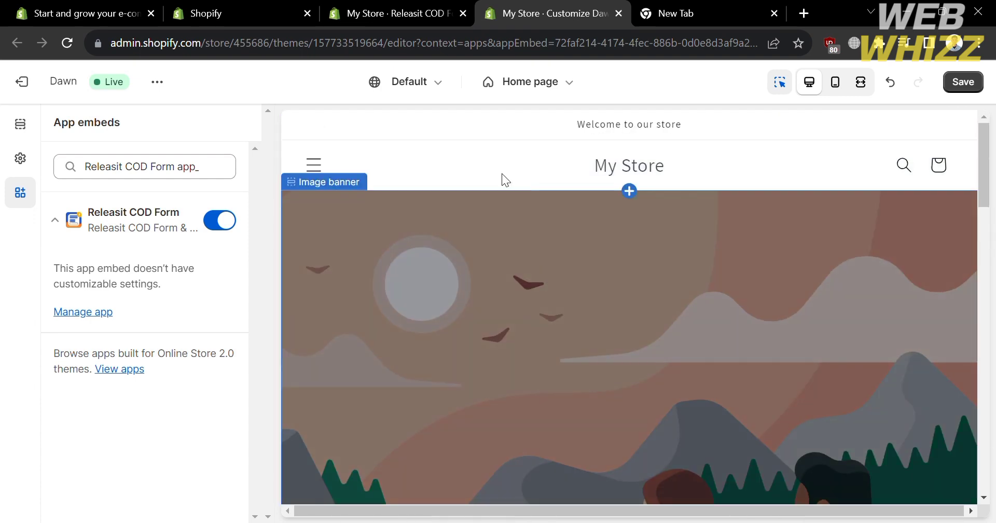
Step: Browse the markets and page template lists, then bring up the Image banner section settings
{"action": "left_click", "coordinate": [434, 82]}
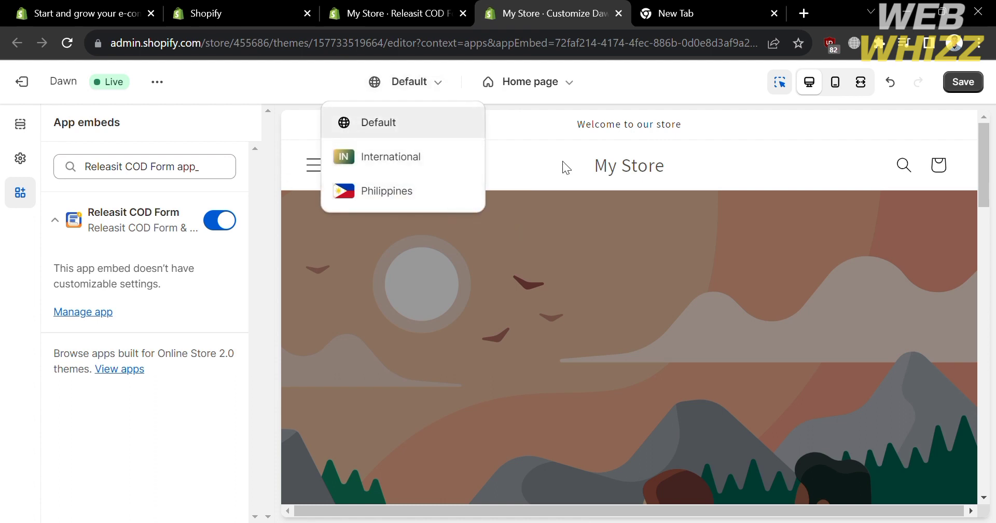
{"action": "left_click", "coordinate": [568, 85]}
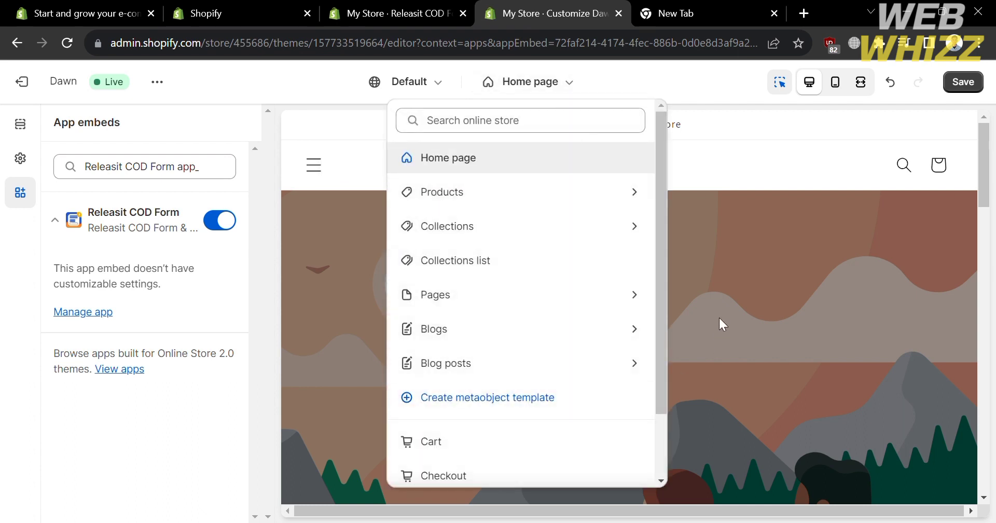
{"action": "left_click", "coordinate": [752, 170]}
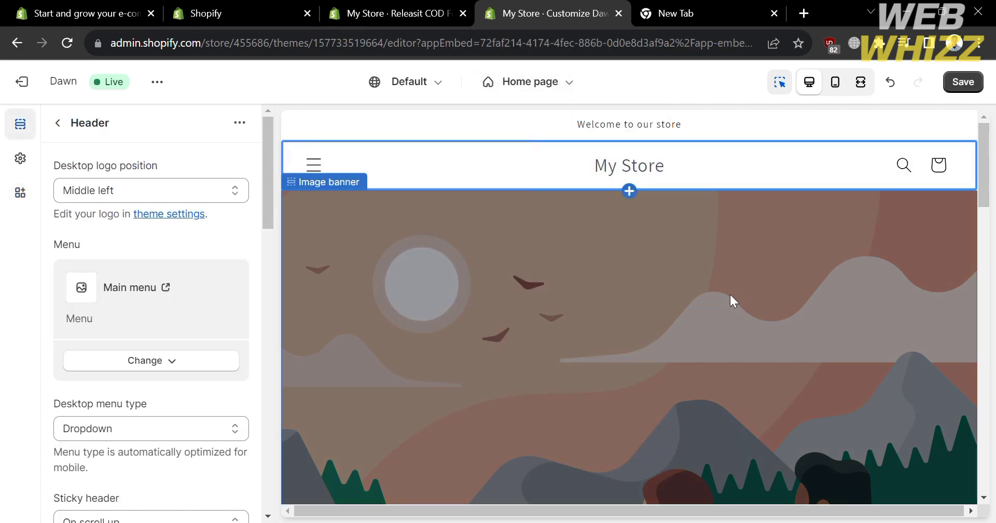
{"action": "left_click", "coordinate": [731, 295]}
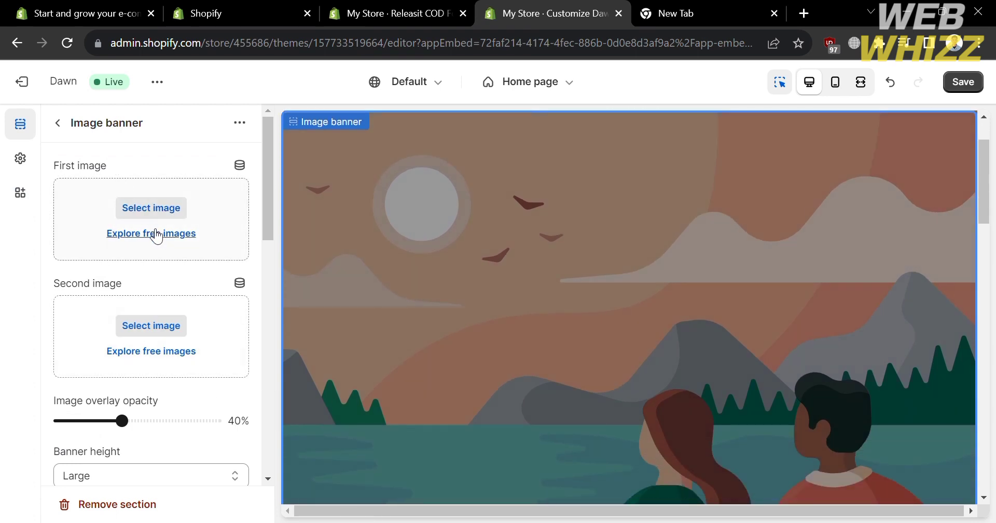
{"action": "scroll", "coordinate": [158, 247], "scroll_direction": "down", "scroll_amount": 5}
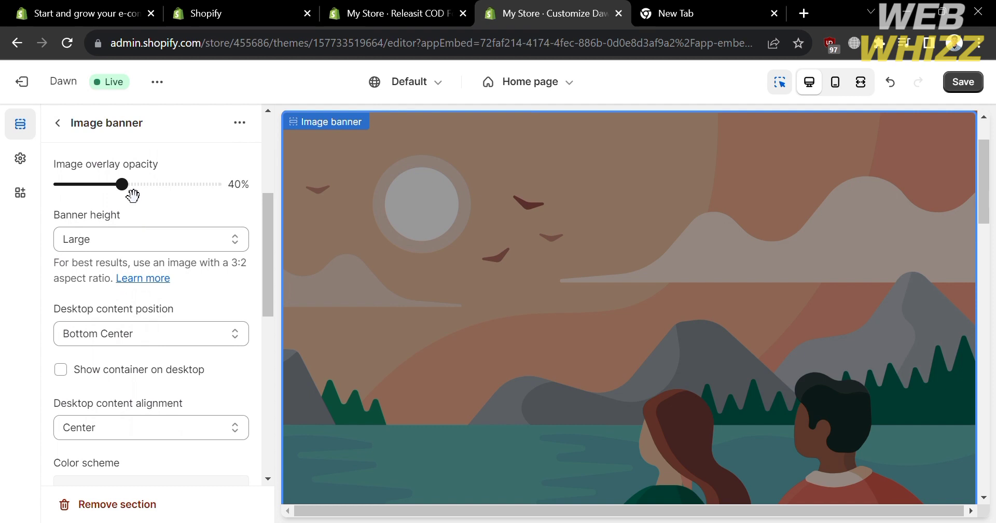
{"action": "scroll", "coordinate": [211, 370], "scroll_direction": "down", "scroll_amount": 3}
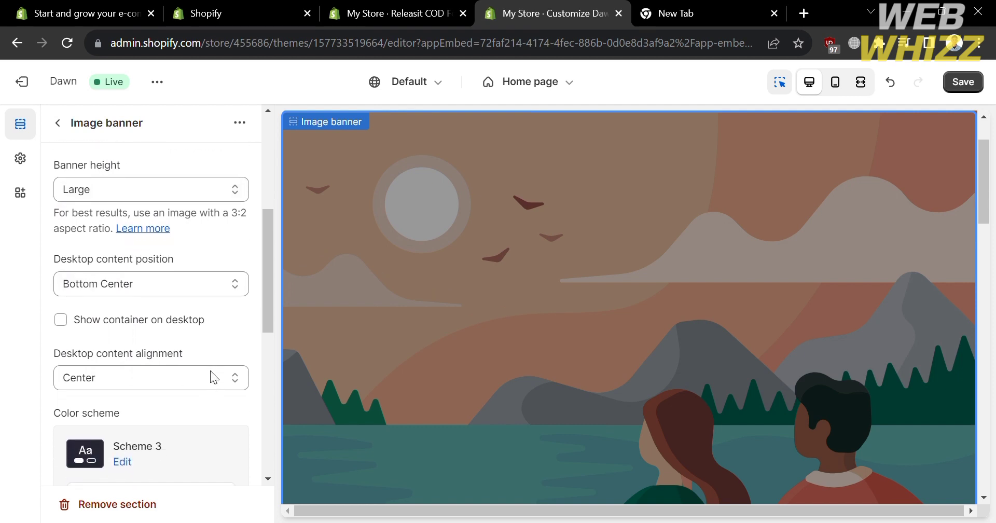
{"action": "scroll", "coordinate": [210, 370], "scroll_direction": "down", "scroll_amount": 2}
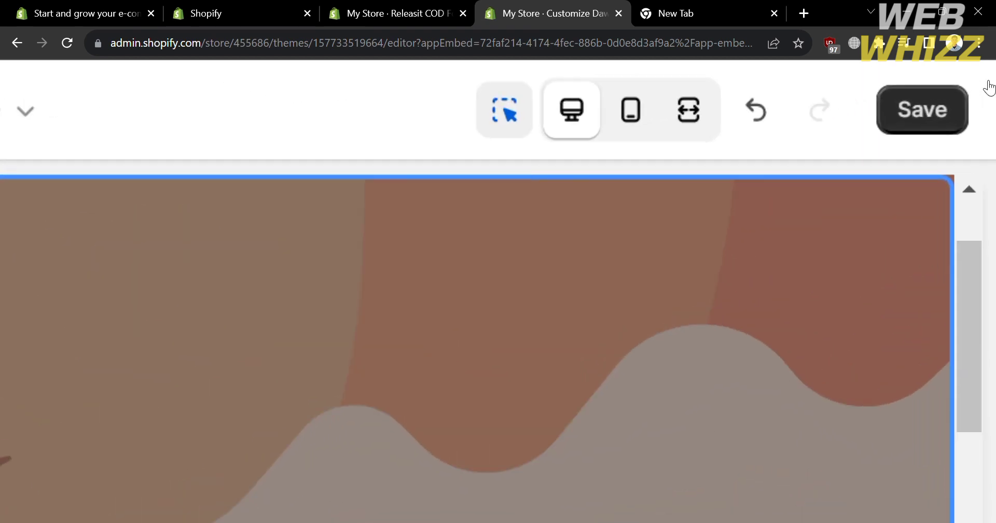
Step: Save the theme changes, reload the Releasit dashboard, and go into the Form Designer
{"action": "left_click", "coordinate": [940, 119]}
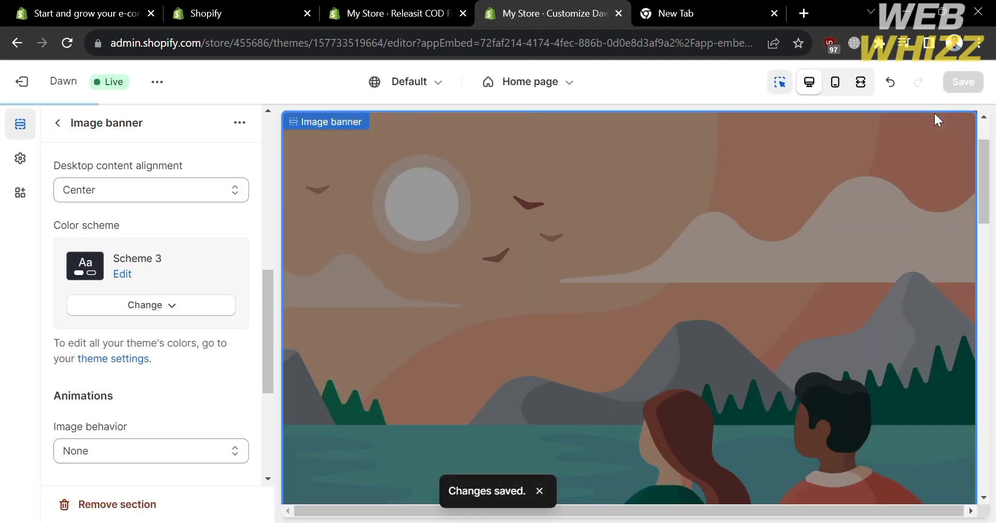
{"action": "left_click", "coordinate": [405, 7]}
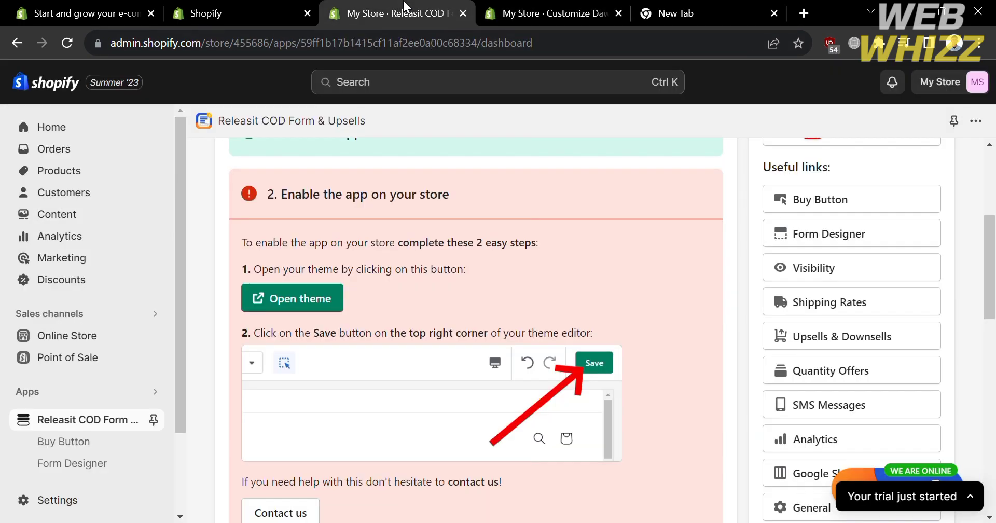
{"action": "left_click", "coordinate": [66, 46]}
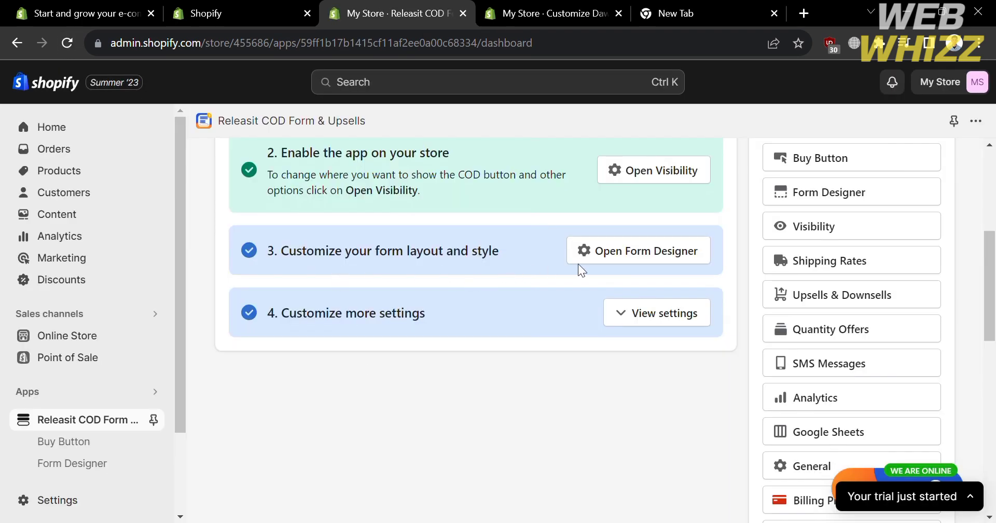
{"action": "left_click", "coordinate": [664, 254]}
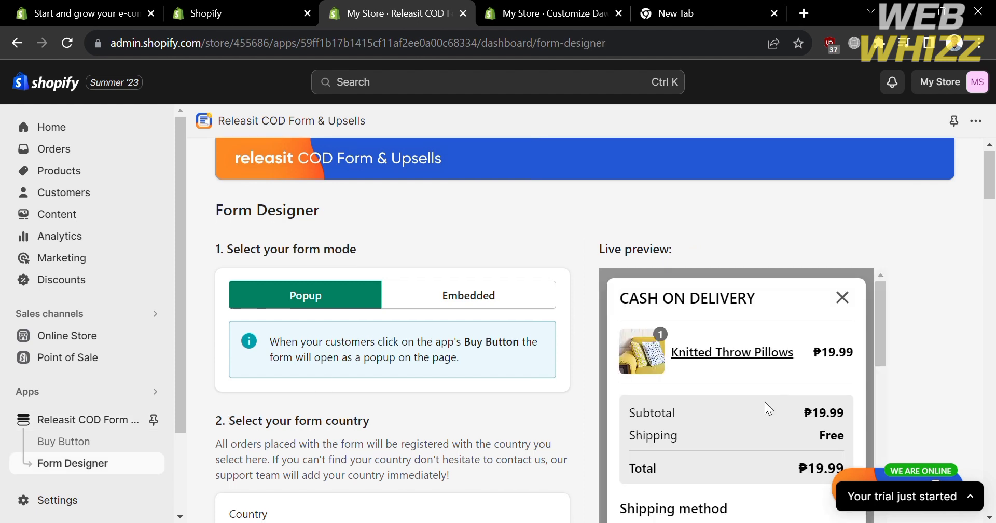
Step: Scroll through the form mode, country and Customize your form block list
{"action": "scroll", "coordinate": [327, 363], "scroll_direction": "down", "scroll_amount": 2}
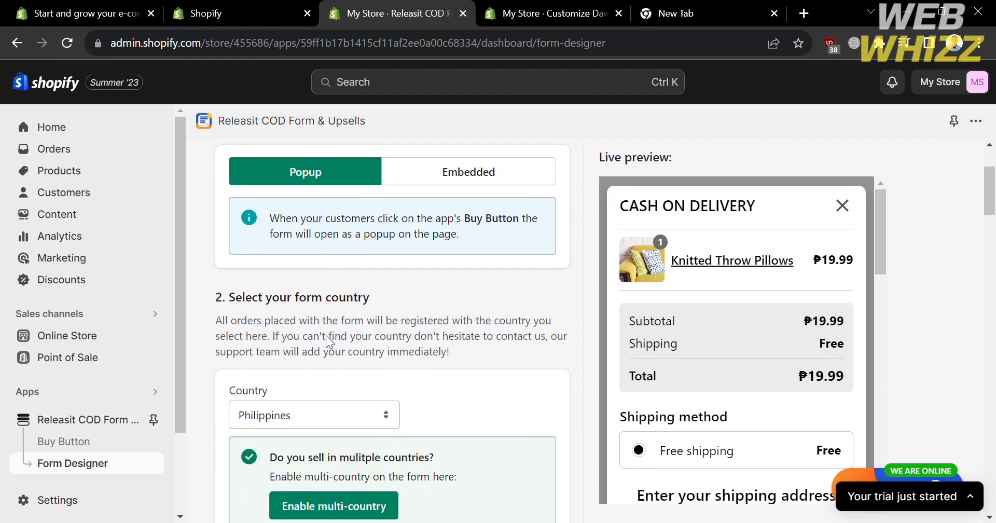
{"action": "scroll", "coordinate": [327, 337], "scroll_direction": "down", "scroll_amount": 2}
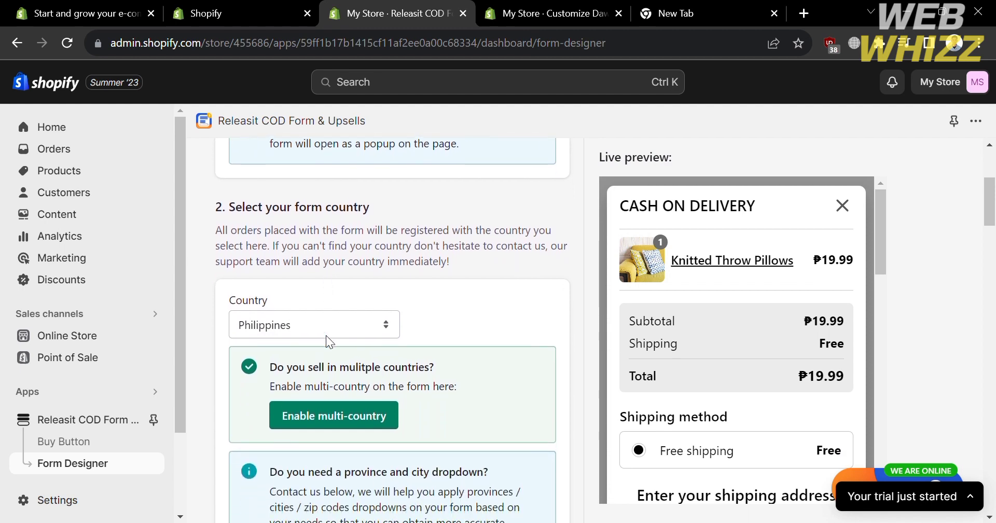
{"action": "scroll", "coordinate": [327, 337], "scroll_direction": "up", "scroll_amount": 4}
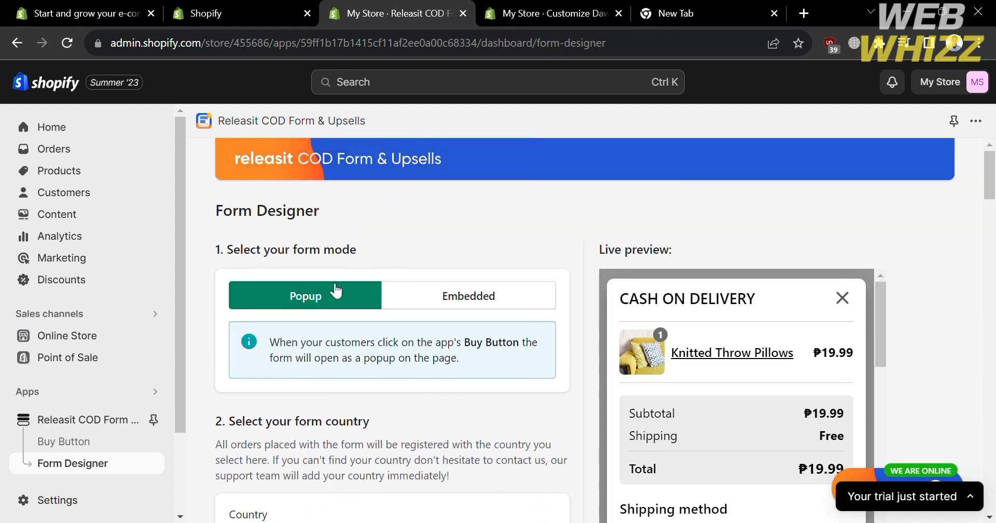
{"action": "scroll", "coordinate": [343, 457], "scroll_direction": "down", "scroll_amount": 7}
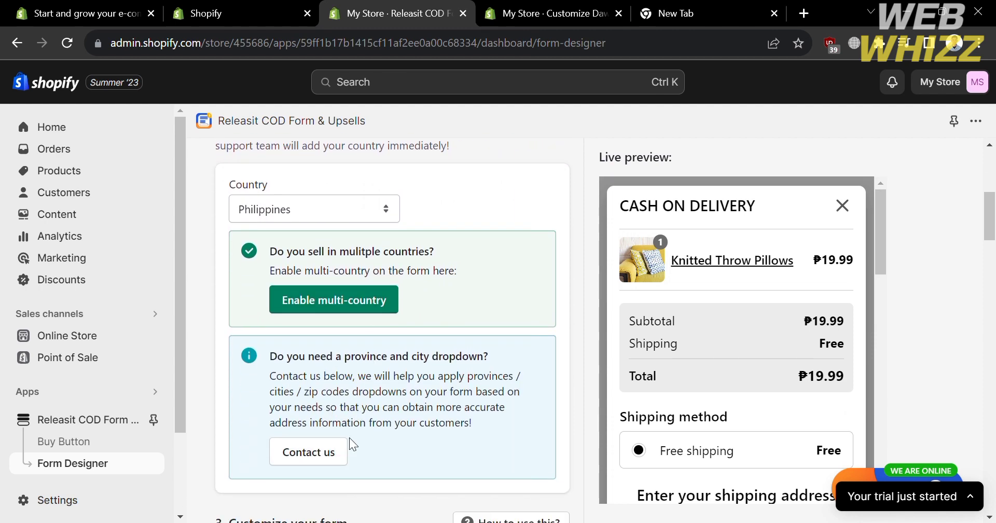
{"action": "scroll", "coordinate": [410, 330], "scroll_direction": "down", "scroll_amount": 6}
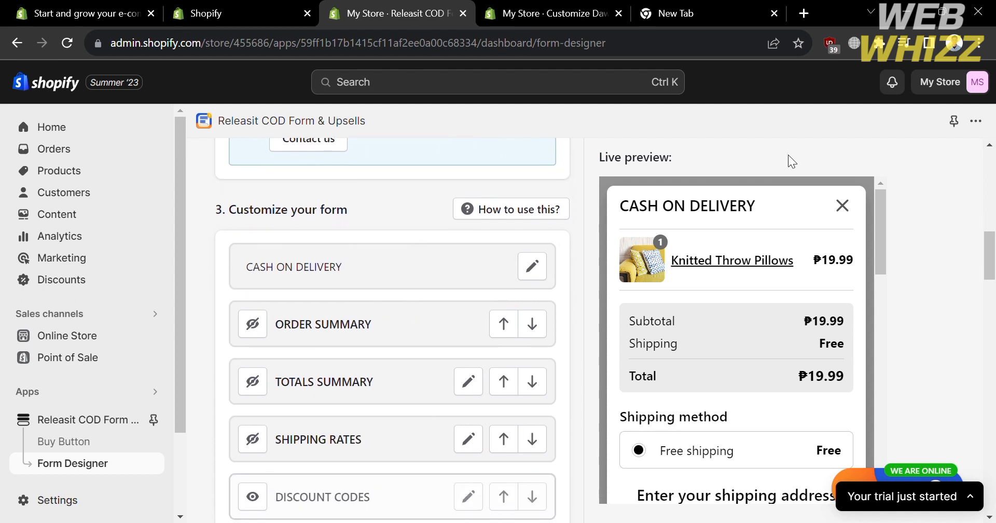
{"action": "scroll", "coordinate": [400, 328], "scroll_direction": "down", "scroll_amount": 1}
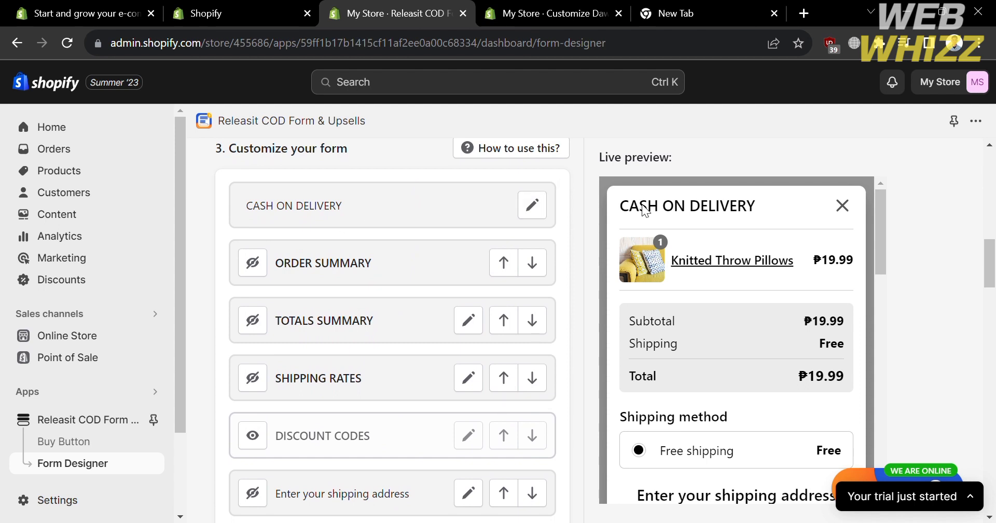
{"action": "scroll", "coordinate": [722, 222], "scroll_direction": "down", "scroll_amount": 2}
{"action": "scroll", "coordinate": [721, 222], "scroll_direction": "up", "scroll_amount": 2}
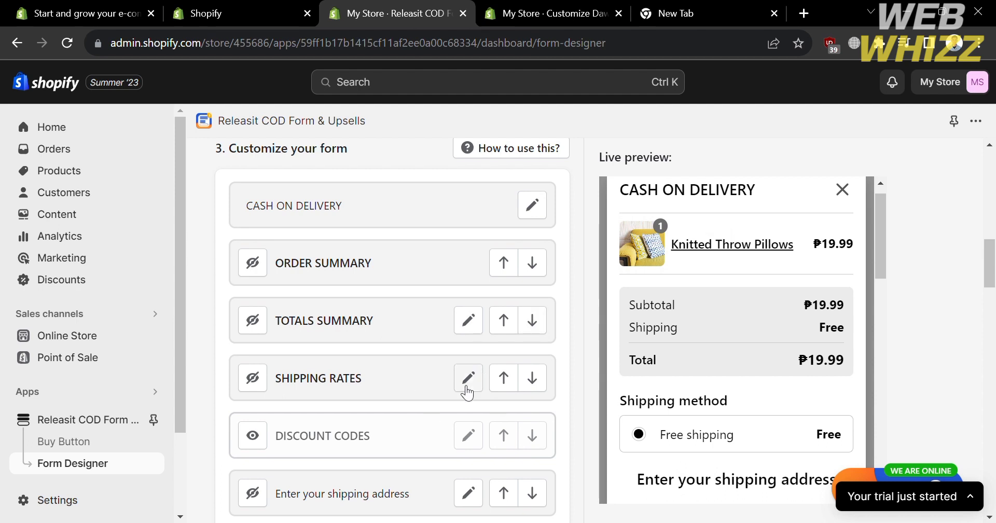
Step: Look over the SHIPPING RATES block's text settings, then close the block
{"action": "left_click", "coordinate": [485, 378]}
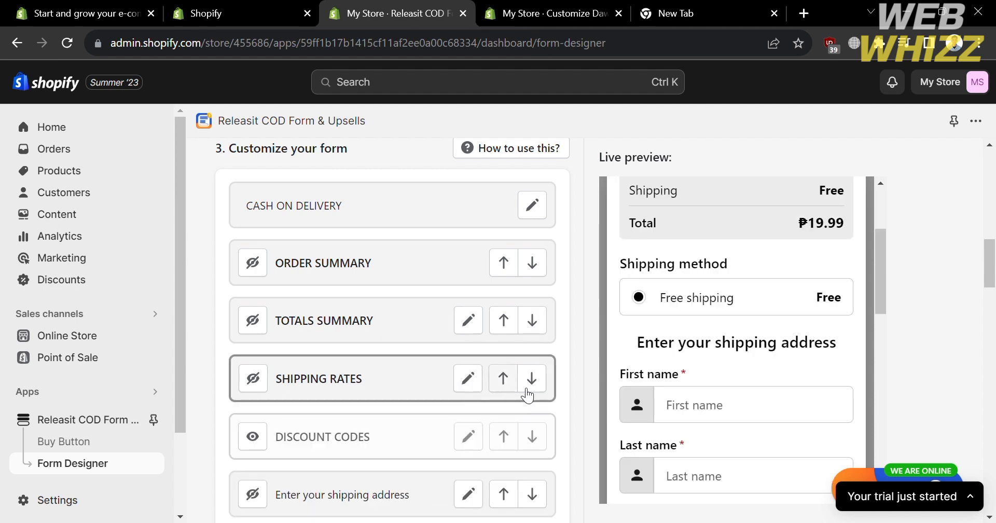
{"action": "left_click", "coordinate": [473, 378]}
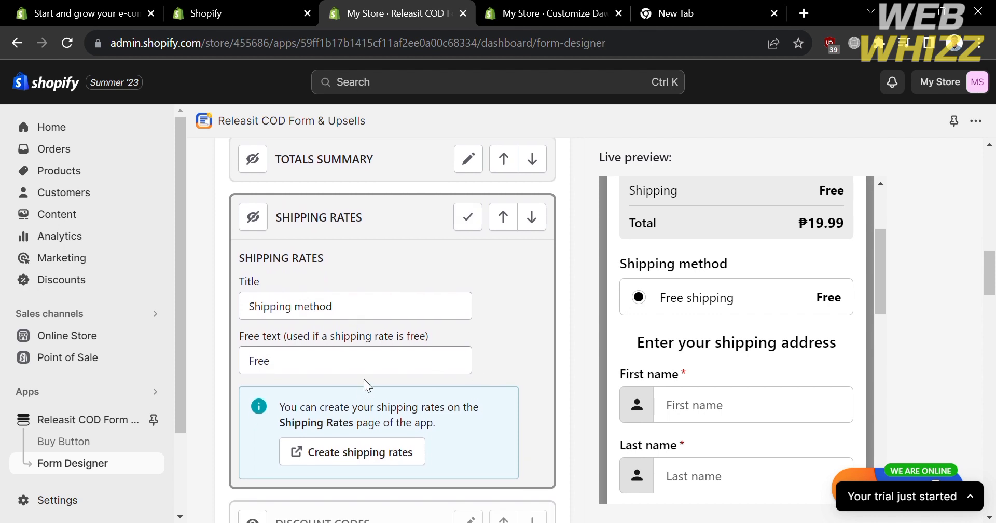
{"action": "left_click", "coordinate": [481, 217]}
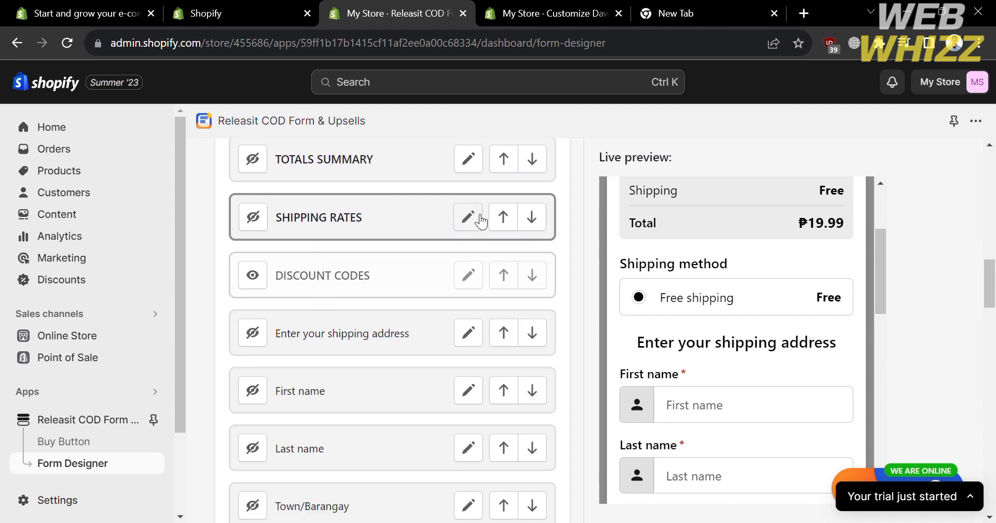
{"action": "scroll", "coordinate": [449, 330], "scroll_direction": "down", "scroll_amount": 2}
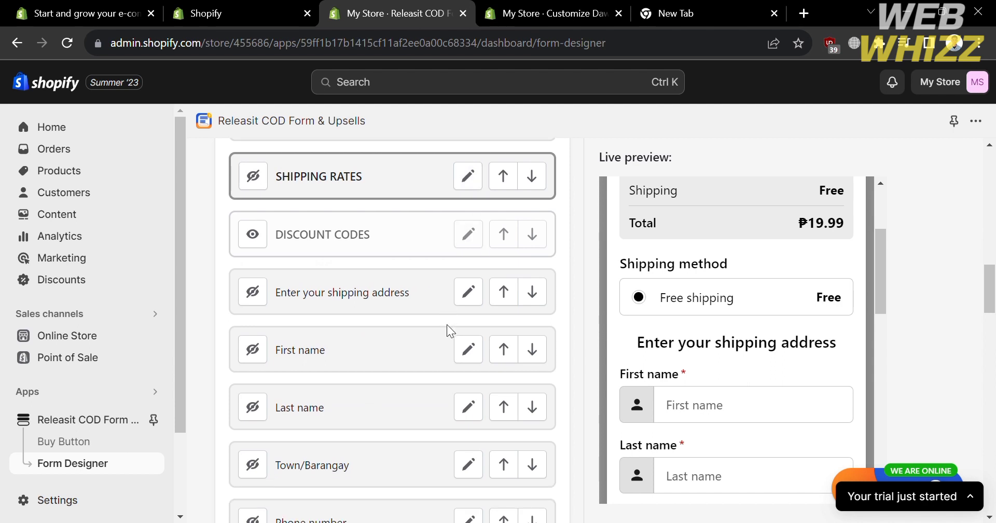
{"action": "scroll", "coordinate": [482, 313], "scroll_direction": "down", "scroll_amount": 3}
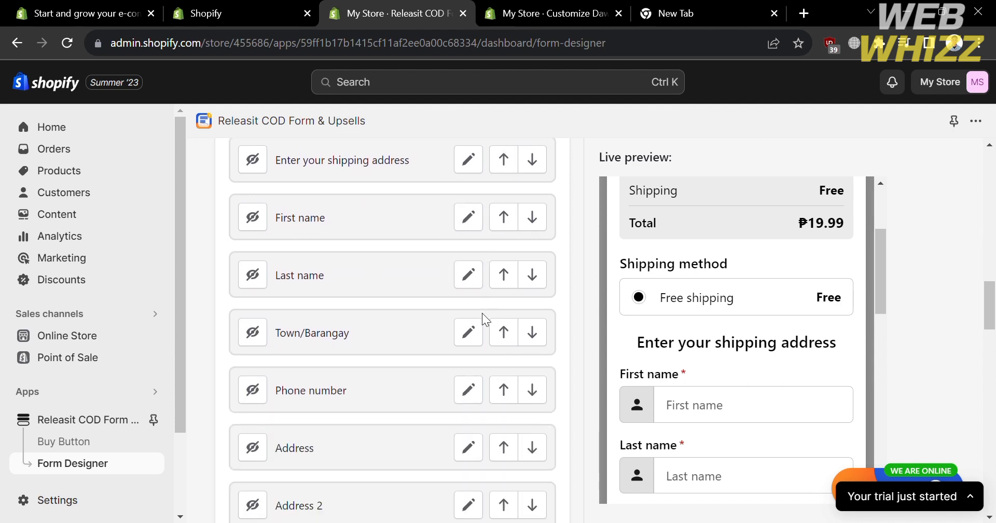
{"action": "scroll", "coordinate": [776, 366], "scroll_direction": "down", "scroll_amount": 3}
{"action": "scroll", "coordinate": [776, 366], "scroll_direction": "down", "scroll_amount": 1}
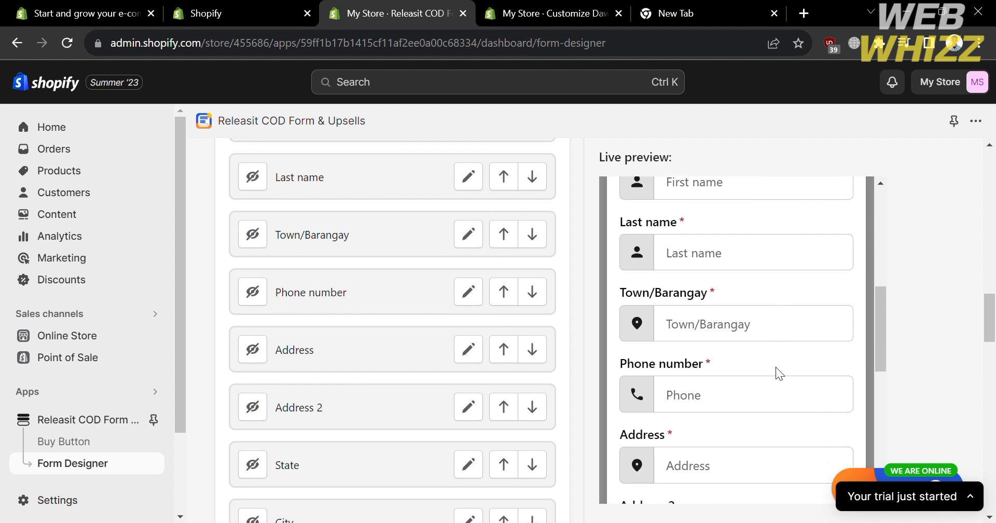
{"action": "scroll", "coordinate": [531, 340], "scroll_direction": "up", "scroll_amount": 2}
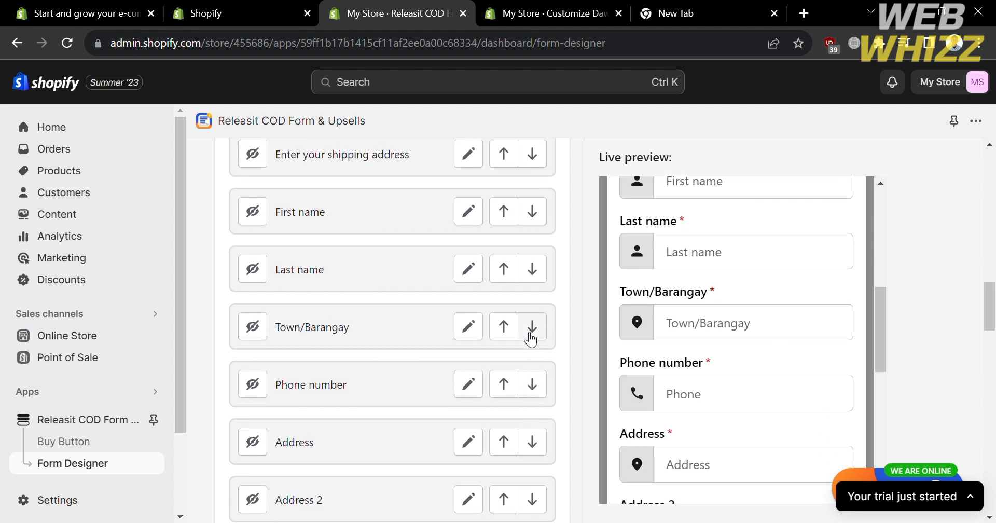
Step: Reorder the fields so Phone number sits below Address, keeping Town/Barangay in place
{"action": "left_click", "coordinate": [531, 338]}
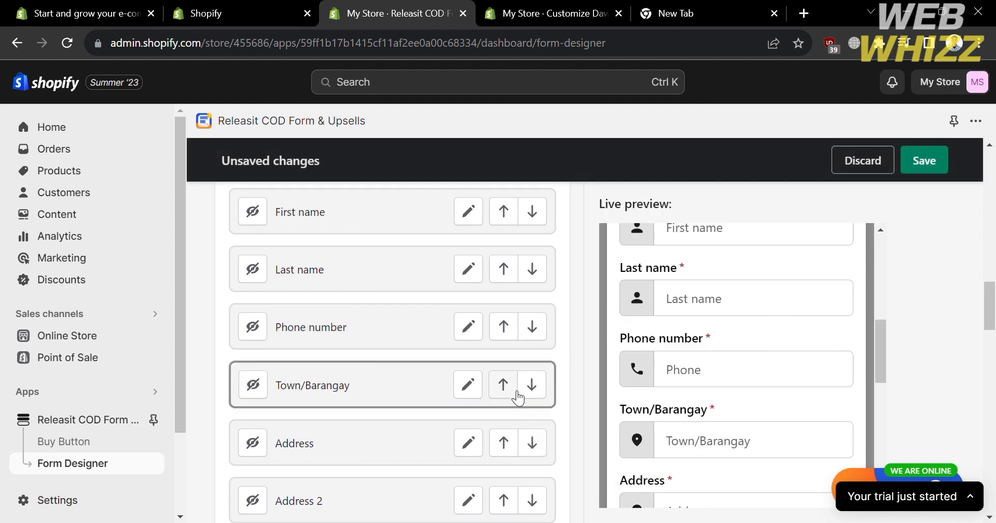
{"action": "left_click", "coordinate": [511, 396]}
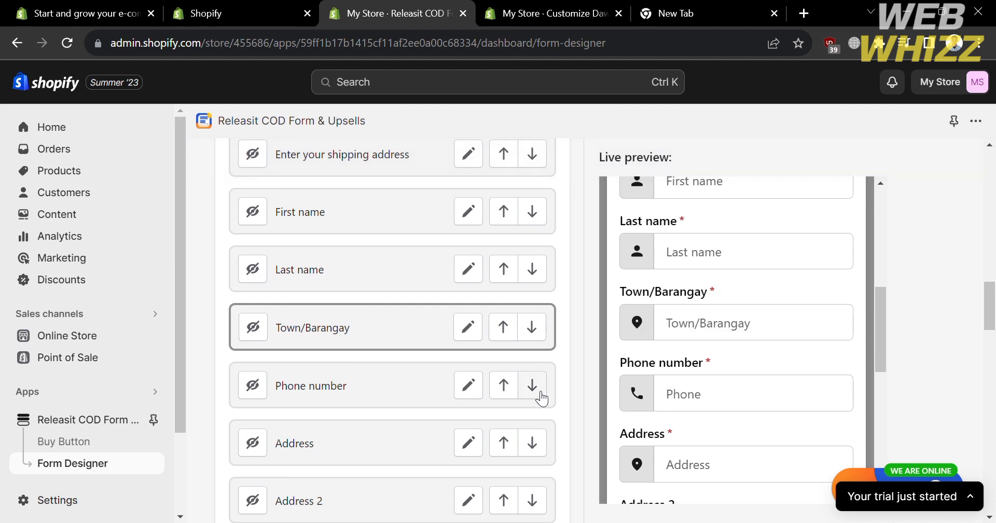
{"action": "left_click", "coordinate": [539, 396]}
{"action": "scroll", "coordinate": [539, 397], "scroll_direction": "down", "scroll_amount": 3}
{"action": "scroll", "coordinate": [539, 397], "scroll_direction": "down", "scroll_amount": 4}
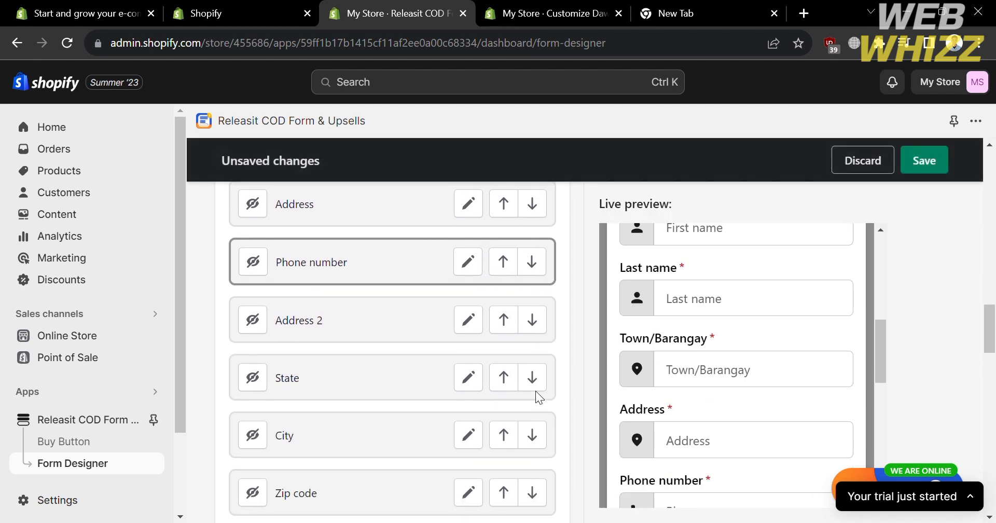
{"action": "scroll", "coordinate": [540, 397], "scroll_direction": "down", "scroll_amount": 1}
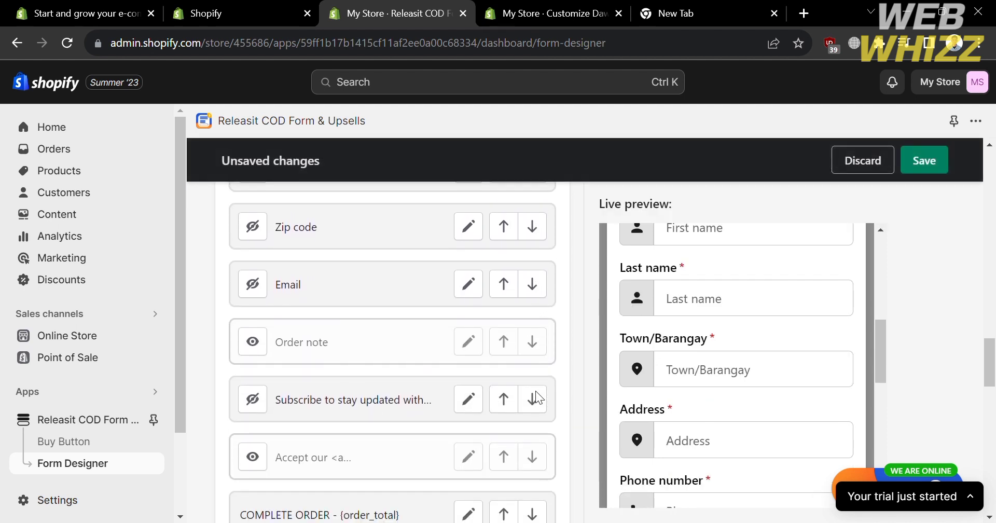
{"action": "scroll", "coordinate": [358, 390], "scroll_direction": "down", "scroll_amount": 5}
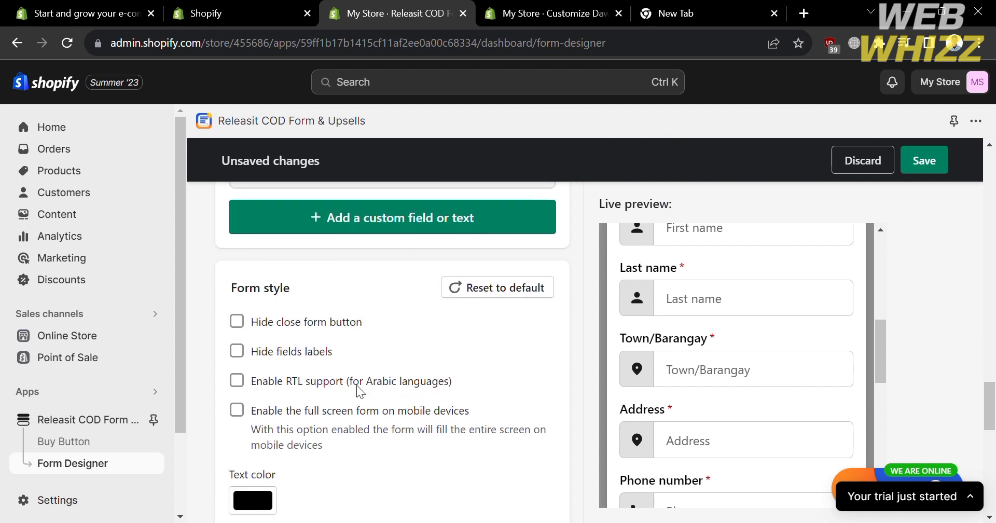
{"action": "scroll", "coordinate": [357, 387], "scroll_direction": "up", "scroll_amount": 2}
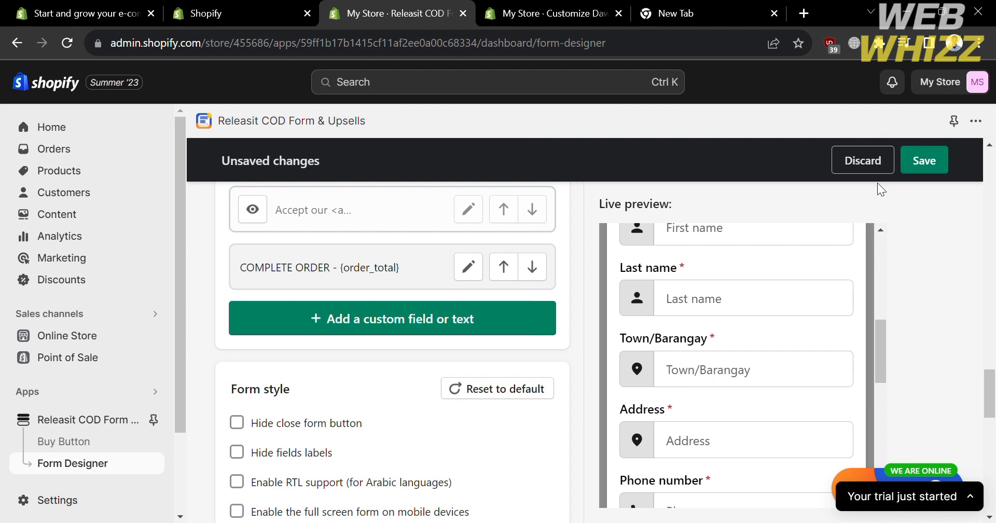
{"action": "scroll", "coordinate": [389, 396], "scroll_direction": "down", "scroll_amount": 3}
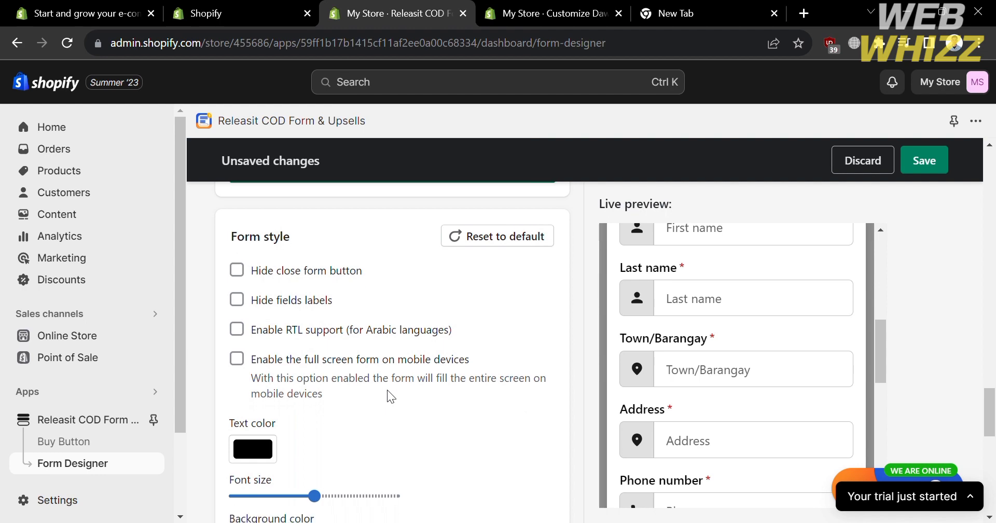
{"action": "scroll", "coordinate": [387, 390], "scroll_direction": "down", "scroll_amount": 7}
{"action": "scroll", "coordinate": [387, 391], "scroll_direction": "down", "scroll_amount": 4}
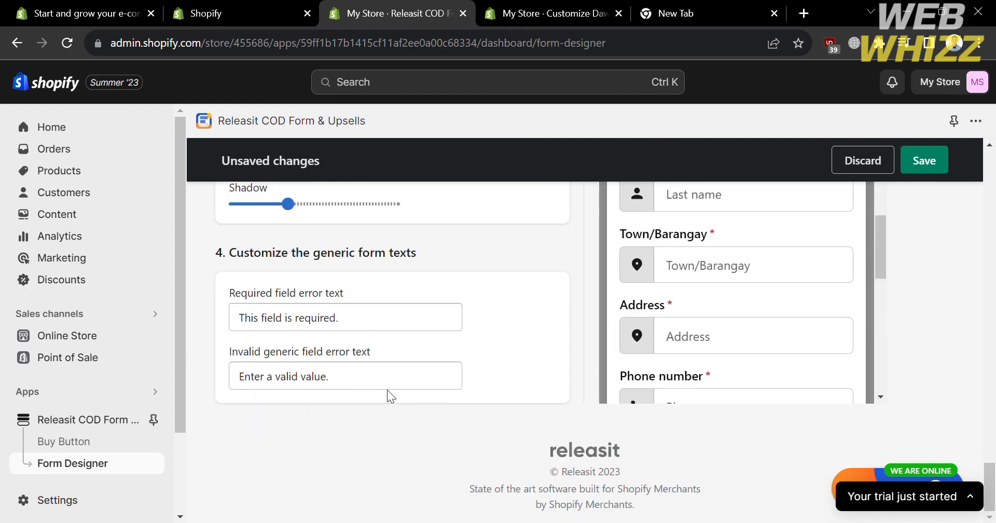
Step: Save the reordered COD form fields
{"action": "left_click", "coordinate": [933, 162]}
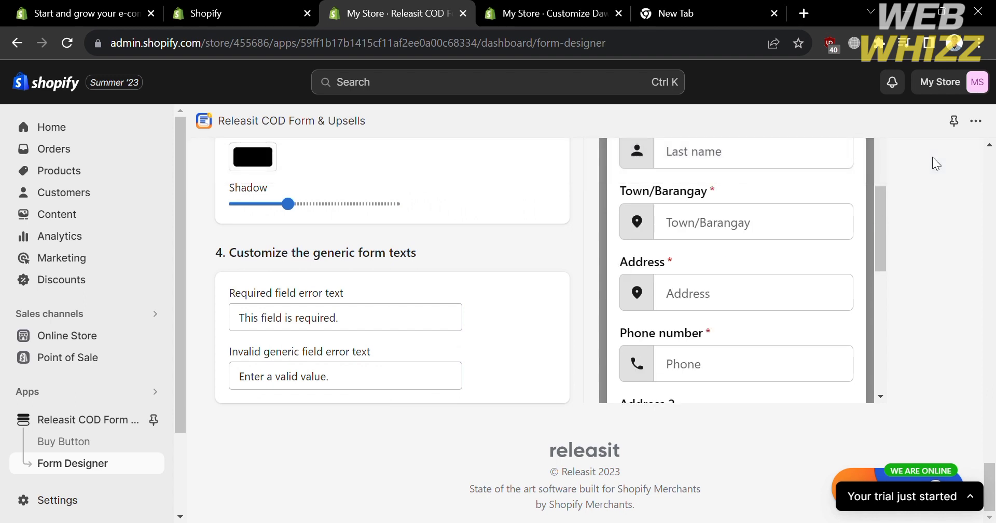
{"action": "scroll", "coordinate": [417, 279], "scroll_direction": "up", "scroll_amount": 10}
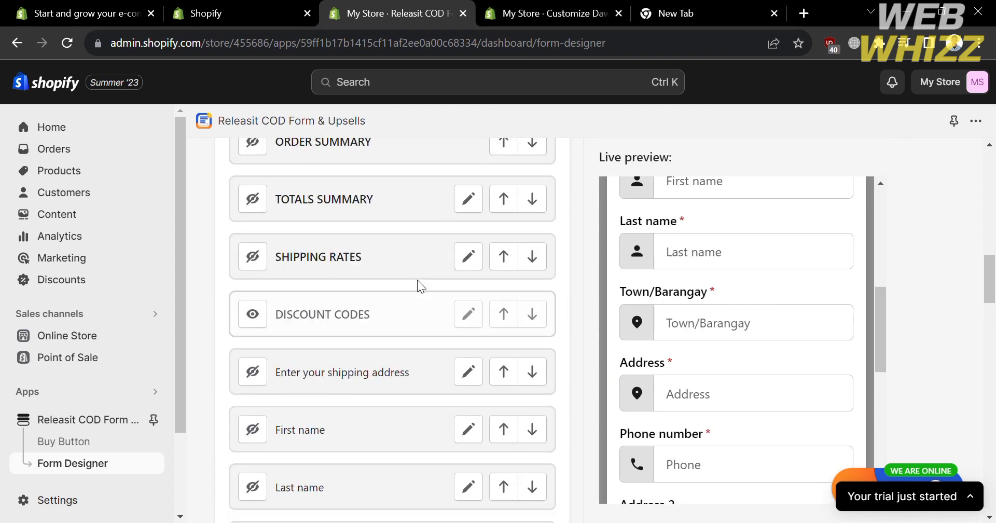
{"action": "scroll", "coordinate": [417, 279], "scroll_direction": "up", "scroll_amount": 2}
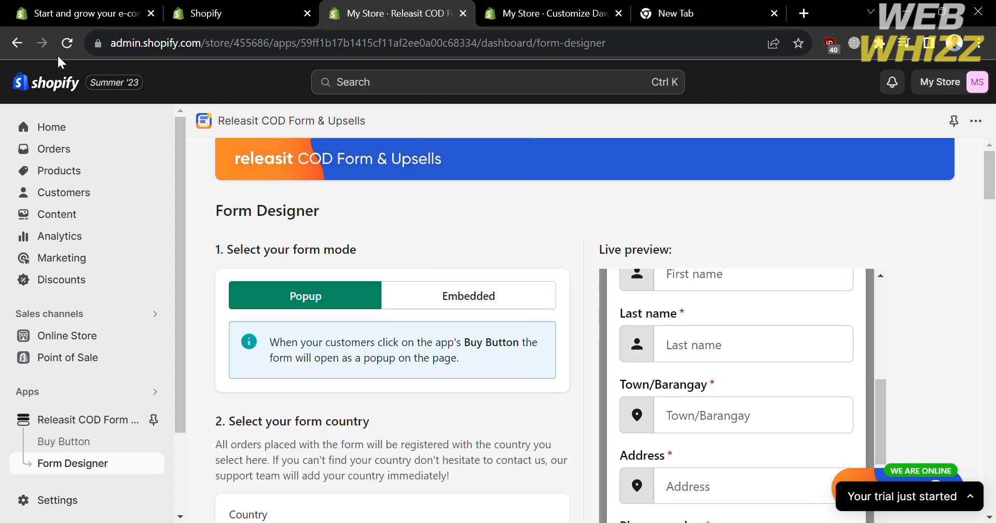
Step: Return to the Releasit dashboard and expand step 4's additional settings list
{"action": "left_click", "coordinate": [16, 45]}
{"action": "left_click", "coordinate": [16, 44]}
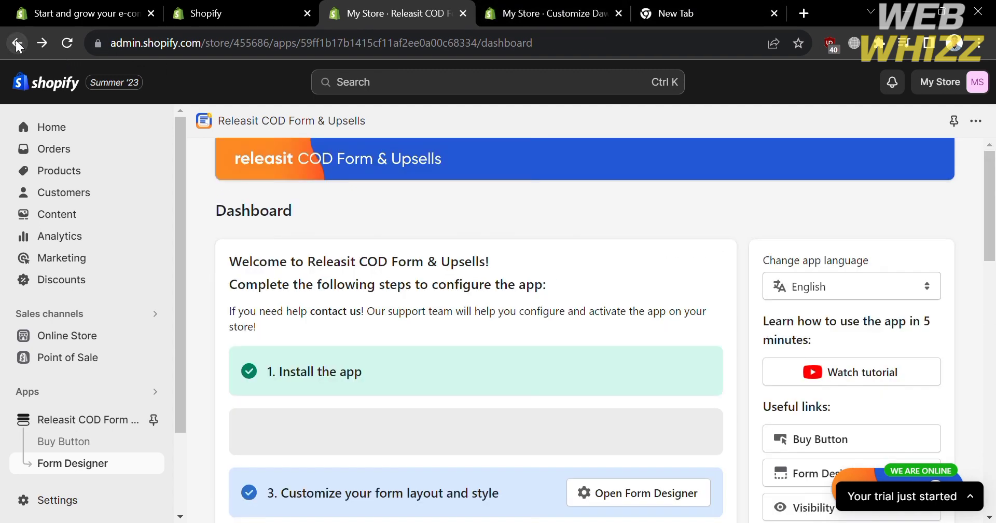
{"action": "scroll", "coordinate": [542, 325], "scroll_direction": "down", "scroll_amount": 4}
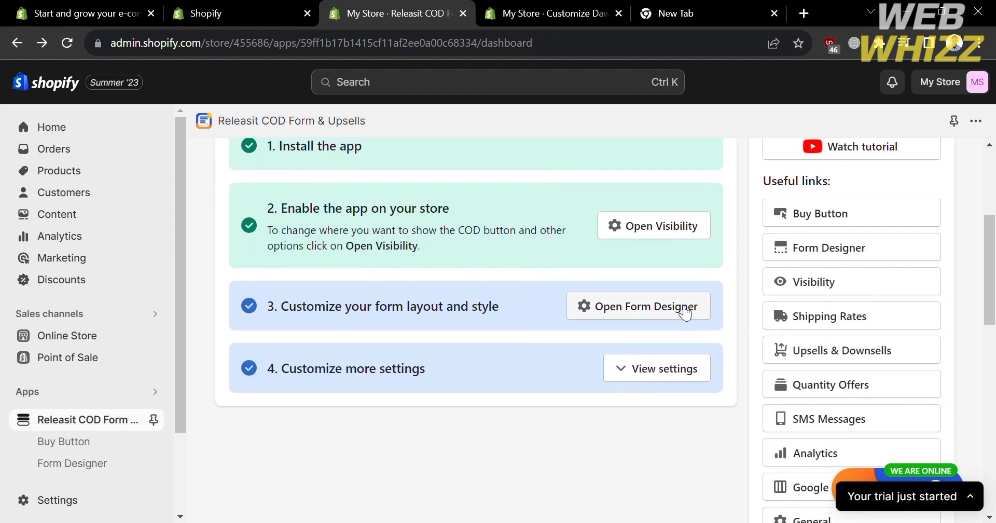
{"action": "left_click", "coordinate": [636, 372]}
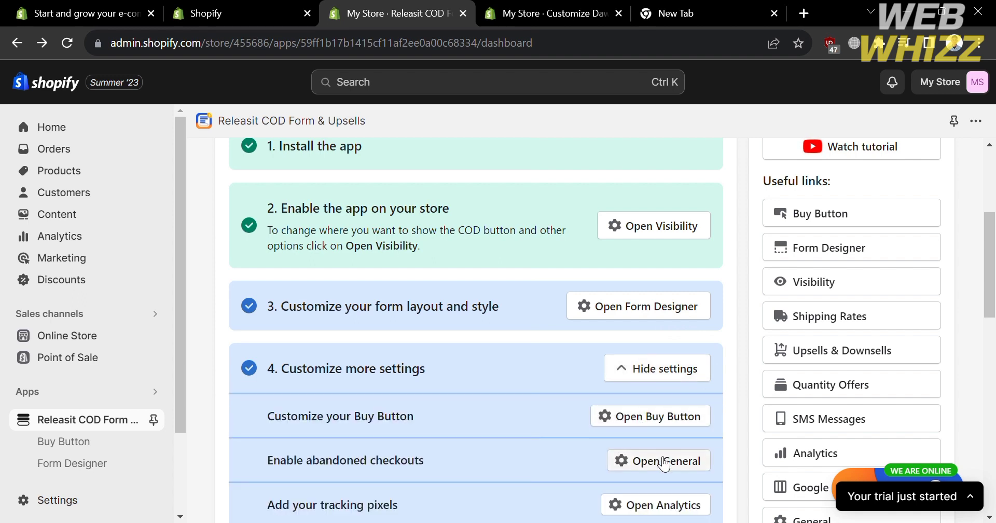
{"action": "scroll", "coordinate": [658, 456], "scroll_direction": "down", "scroll_amount": 3}
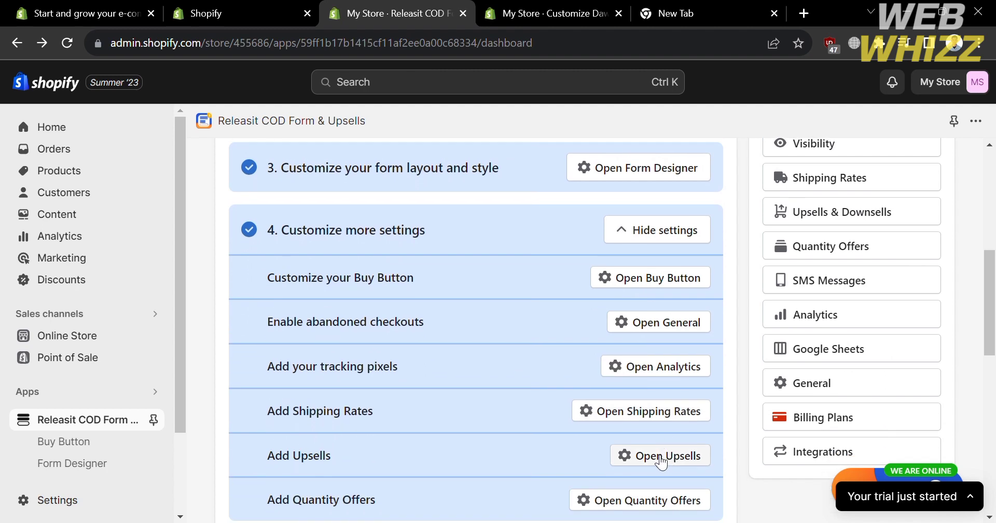
{"action": "scroll", "coordinate": [759, 263], "scroll_direction": "up", "scroll_amount": 5}
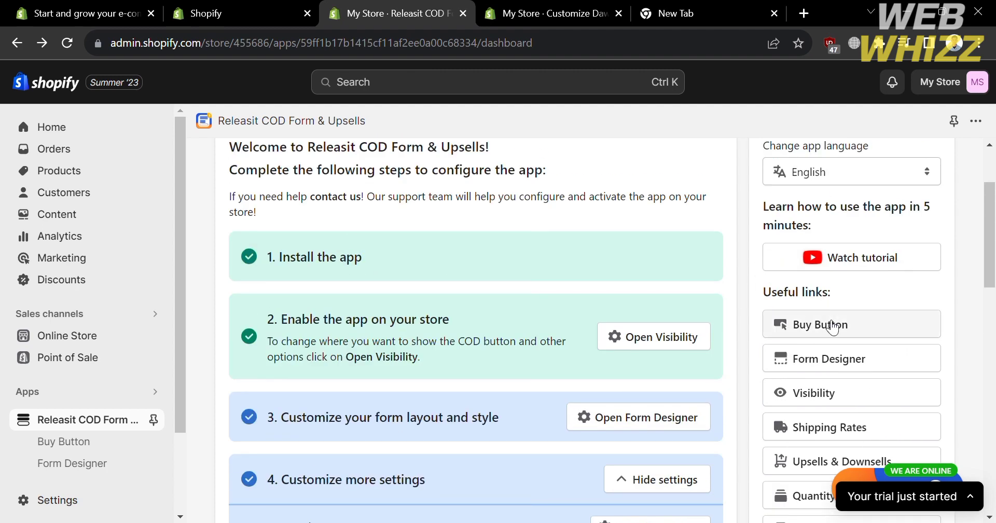
{"action": "scroll", "coordinate": [831, 327], "scroll_direction": "down", "scroll_amount": 7}
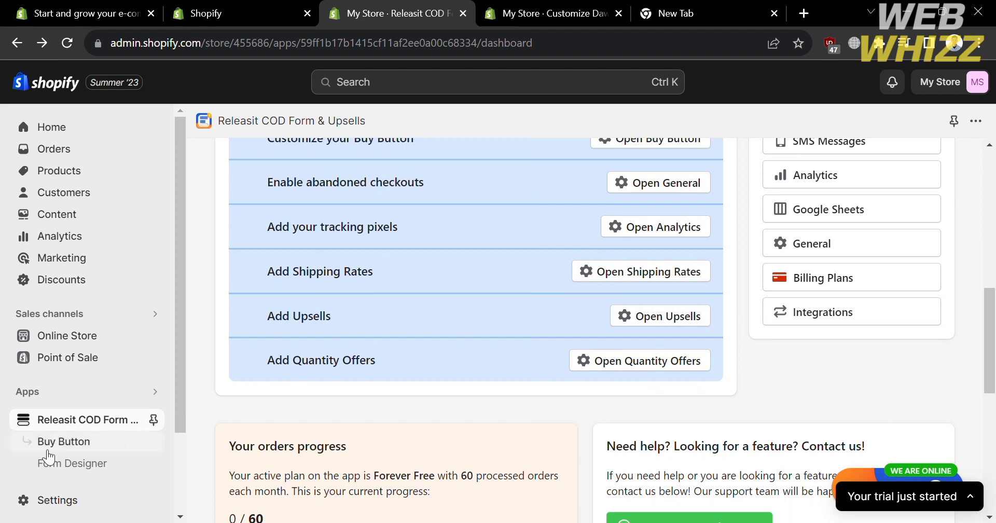
{"action": "scroll", "coordinate": [49, 454], "scroll_direction": "down", "scroll_amount": 2}
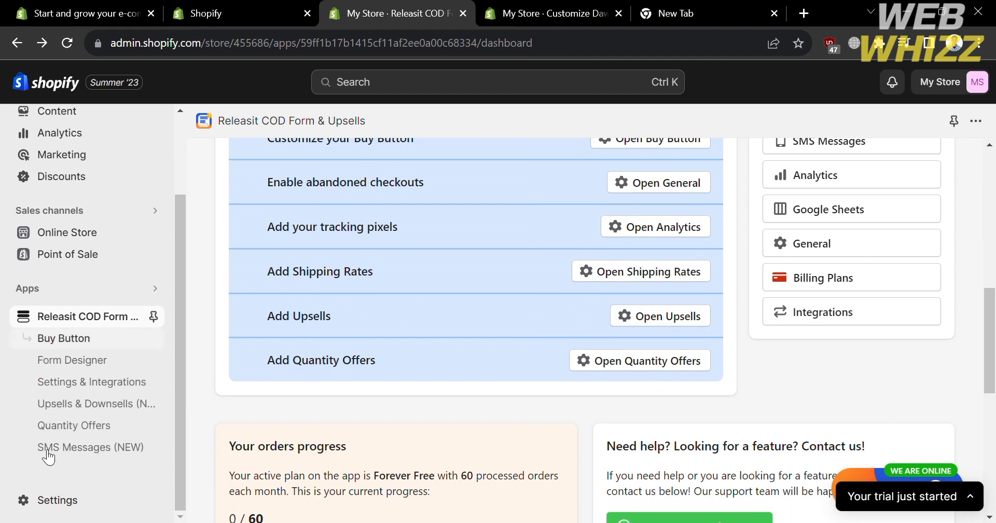
Step: Save the buy button with Pulse animation, keeping the bag icon and sticky mobile button
{"action": "left_click", "coordinate": [79, 341]}
{"action": "left_click", "coordinate": [594, 240]}
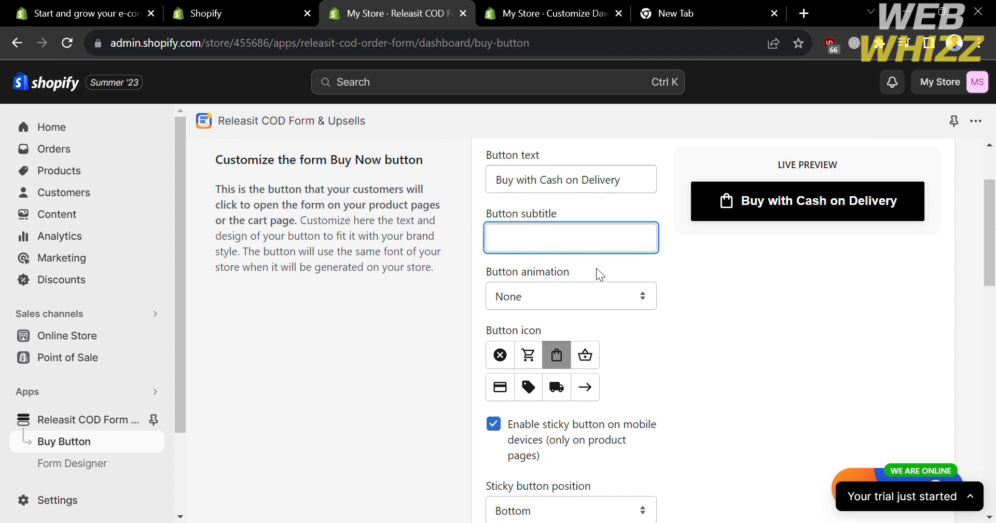
{"action": "left_click", "coordinate": [601, 295]}
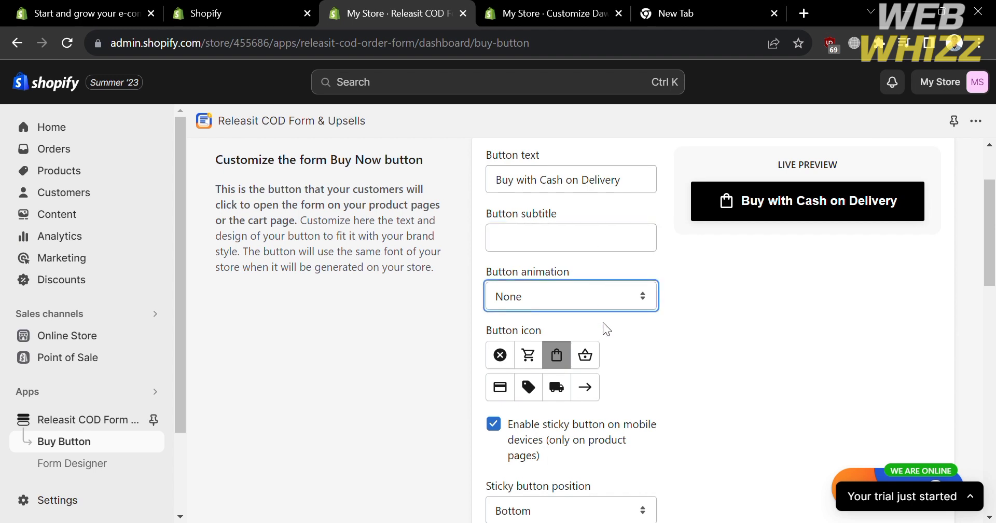
{"action": "key", "text": "Down"}
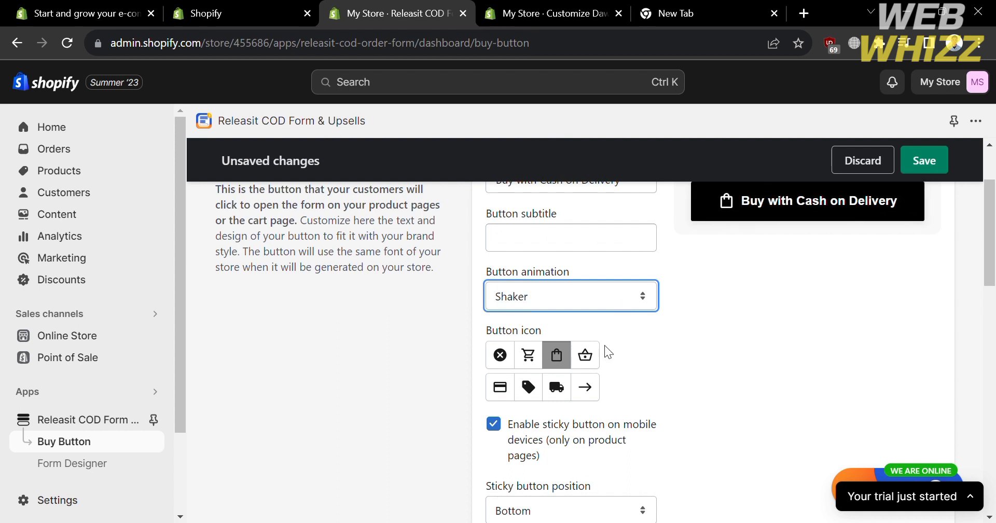
{"action": "key", "text": "Down"}
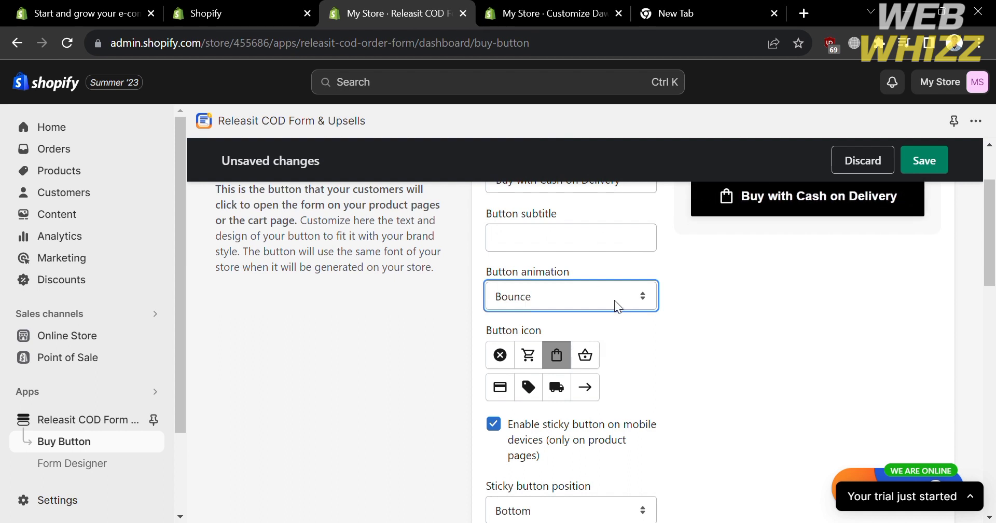
{"action": "key", "text": "Down"}
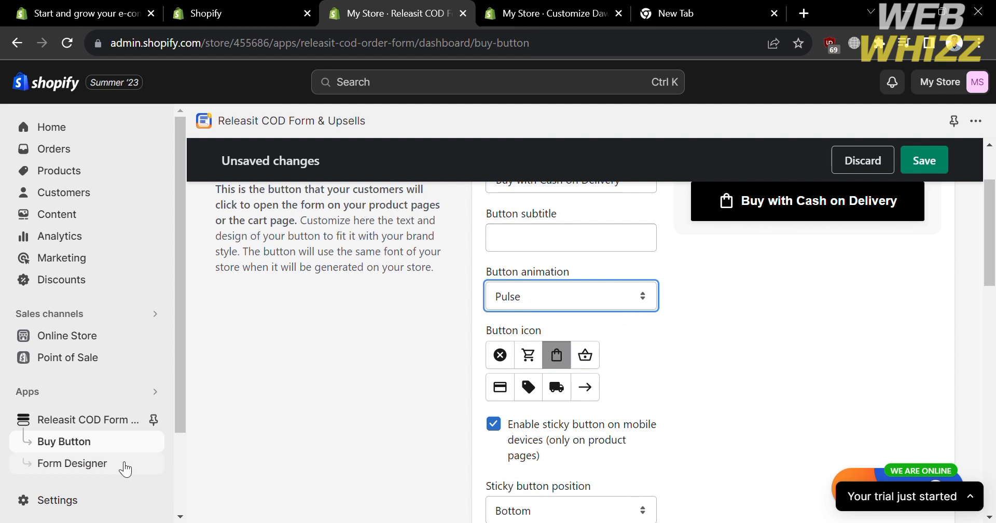
{"action": "left_click", "coordinate": [941, 163]}
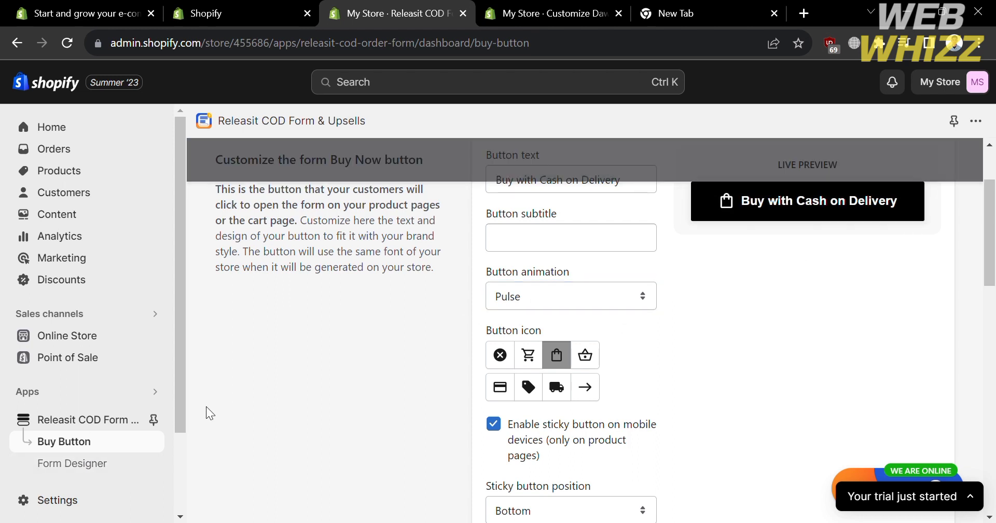
{"action": "scroll", "coordinate": [129, 433], "scroll_direction": "down", "scroll_amount": 2}
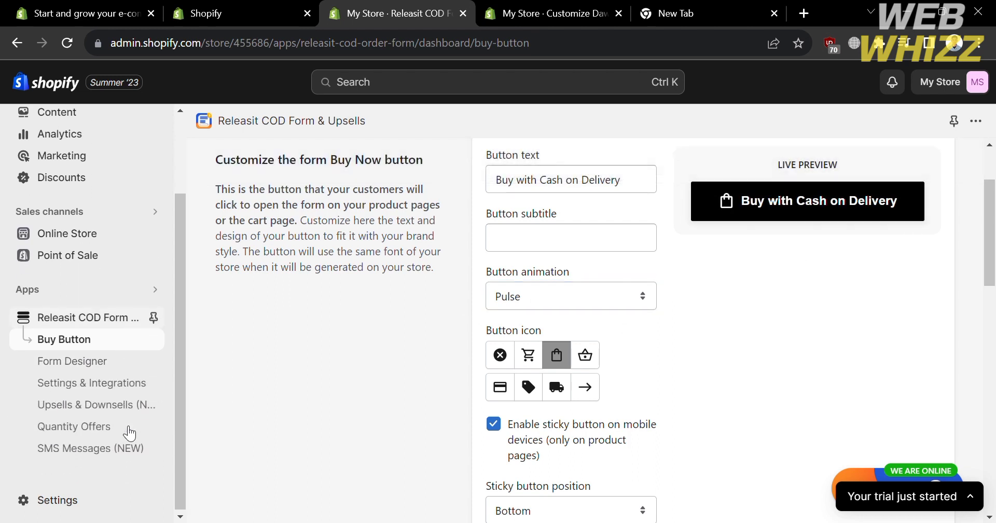
{"action": "left_click", "coordinate": [120, 367]}
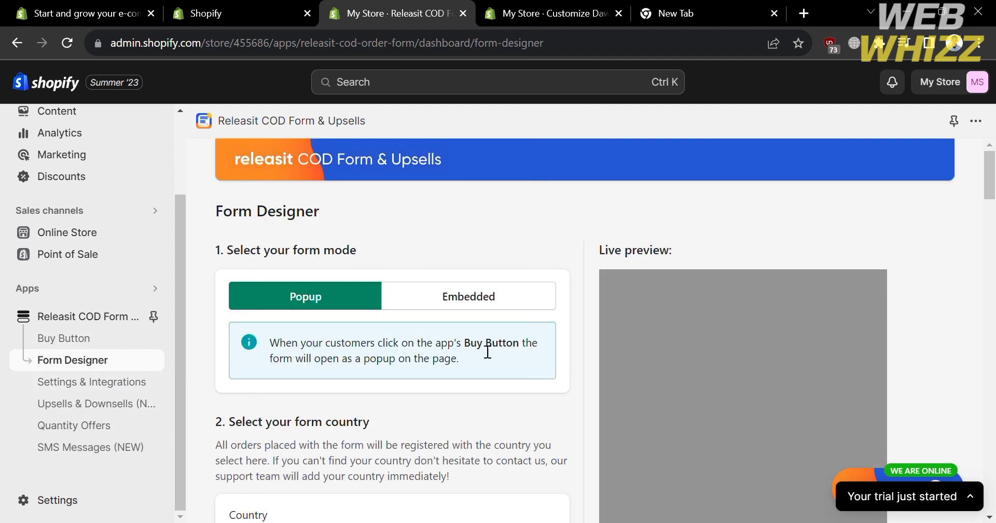
Step: Browse the form designer's layout and COD form fields
{"action": "scroll", "coordinate": [482, 345], "scroll_direction": "down", "scroll_amount": 5}
{"action": "scroll", "coordinate": [479, 344], "scroll_direction": "up", "scroll_amount": 3}
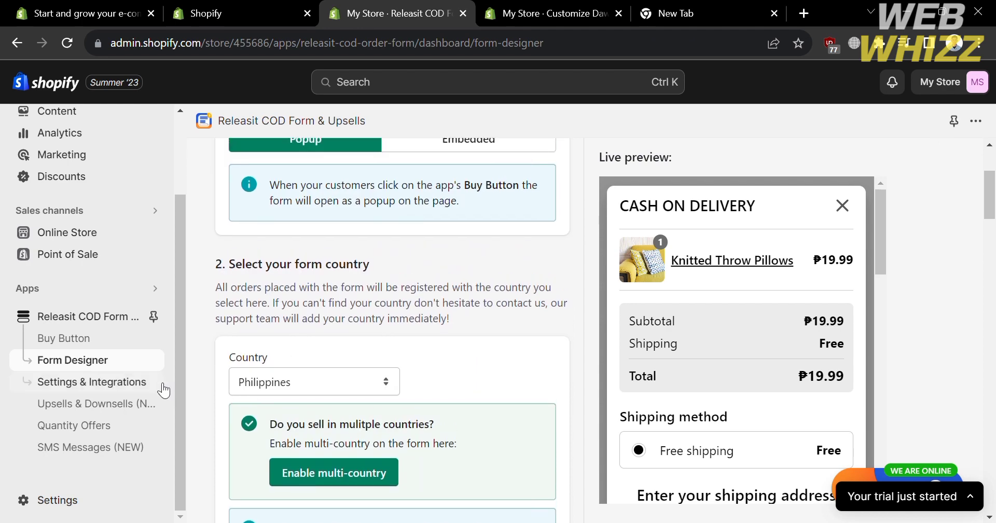
{"action": "scroll", "coordinate": [477, 387], "scroll_direction": "down", "scroll_amount": 15}
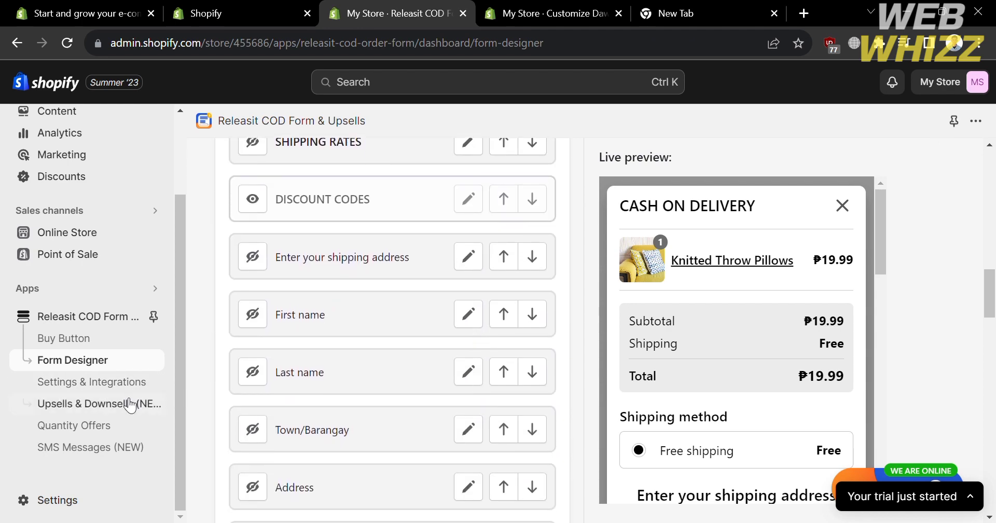
Step: Go to Settings & Integrations, where form Visibility covers cart and product pages
{"action": "left_click", "coordinate": [77, 387]}
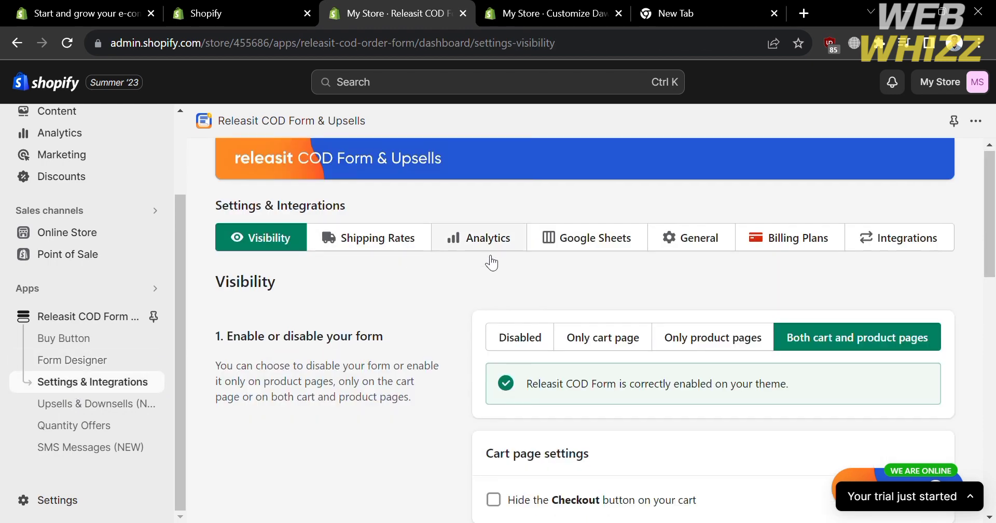
{"action": "scroll", "coordinate": [582, 372], "scroll_direction": "down", "scroll_amount": 3}
{"action": "scroll", "coordinate": [582, 372], "scroll_direction": "up", "scroll_amount": 2}
{"action": "scroll", "coordinate": [582, 371], "scroll_direction": "up", "scroll_amount": 1}
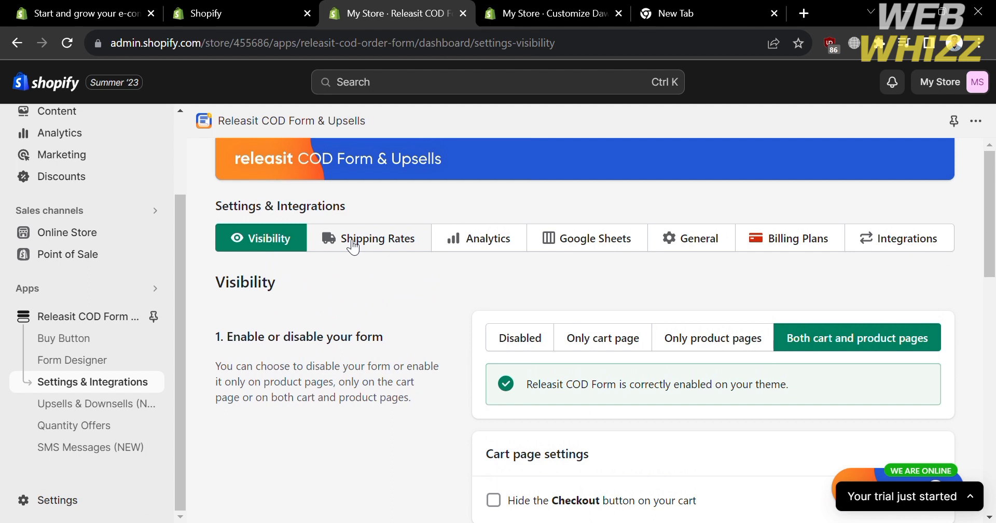
Step: Look over the Shipping Rates settings
{"action": "left_click", "coordinate": [353, 248]}
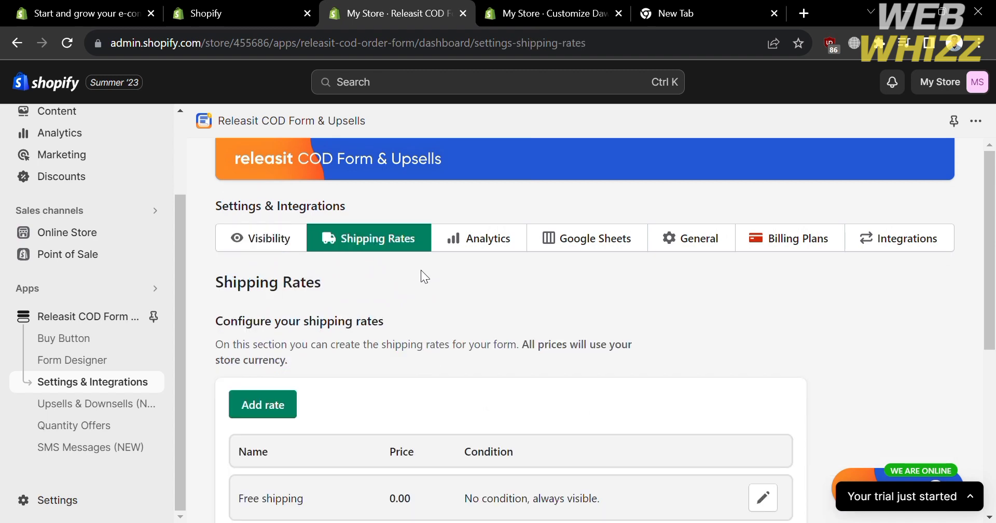
{"action": "scroll", "coordinate": [521, 337], "scroll_direction": "down", "scroll_amount": 2}
{"action": "scroll", "coordinate": [515, 372], "scroll_direction": "down", "scroll_amount": 2}
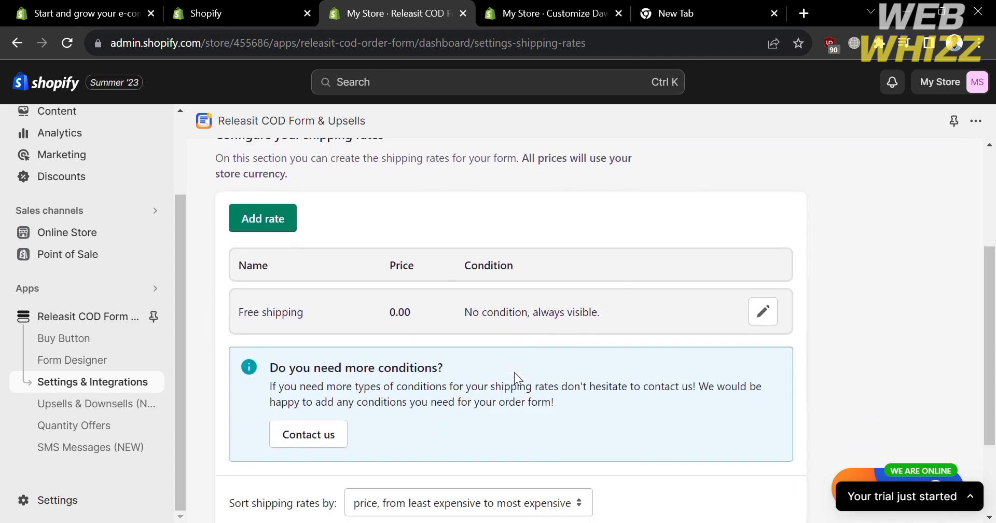
{"action": "scroll", "coordinate": [515, 378], "scroll_direction": "up", "scroll_amount": 4}
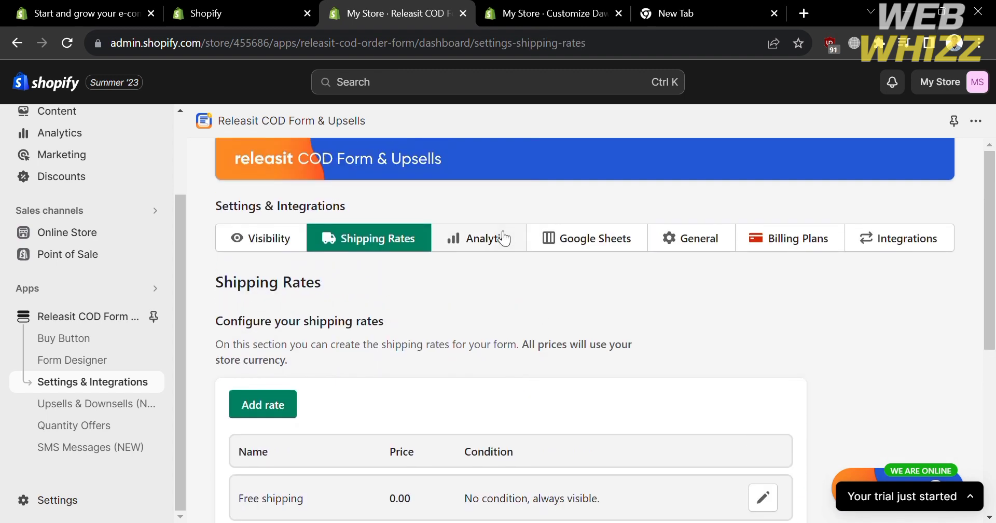
Step: Review the Analytics pixel settings, then go to Google Sheets order import
{"action": "left_click", "coordinate": [504, 236]}
{"action": "scroll", "coordinate": [566, 387], "scroll_direction": "down", "scroll_amount": 1}
{"action": "scroll", "coordinate": [565, 381], "scroll_direction": "down", "scroll_amount": 1}
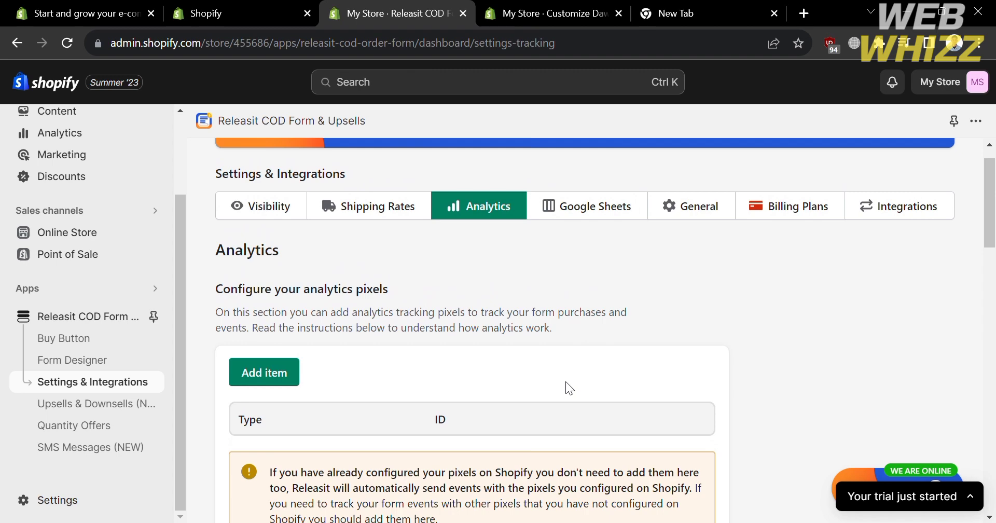
{"action": "left_click", "coordinate": [590, 215]}
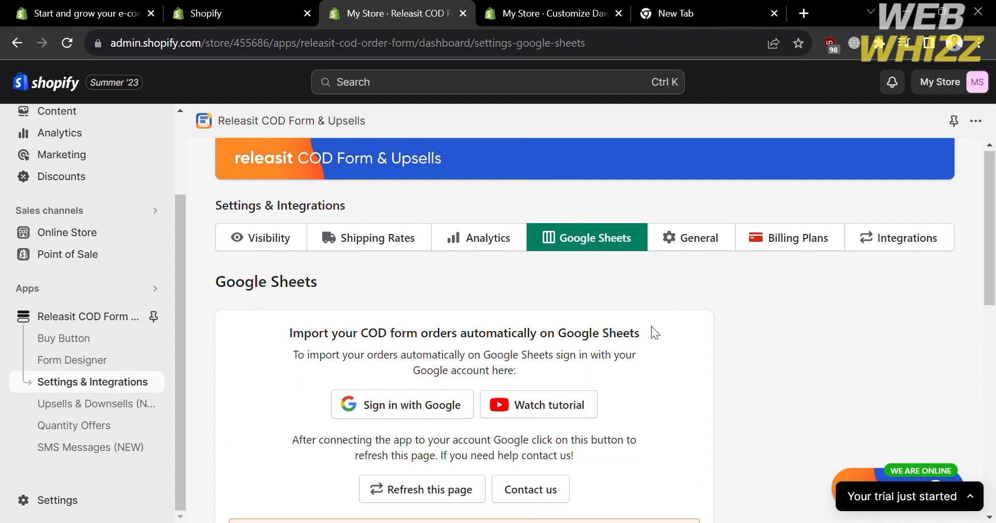
Step: Look over the General advanced order settings
{"action": "left_click", "coordinate": [698, 244]}
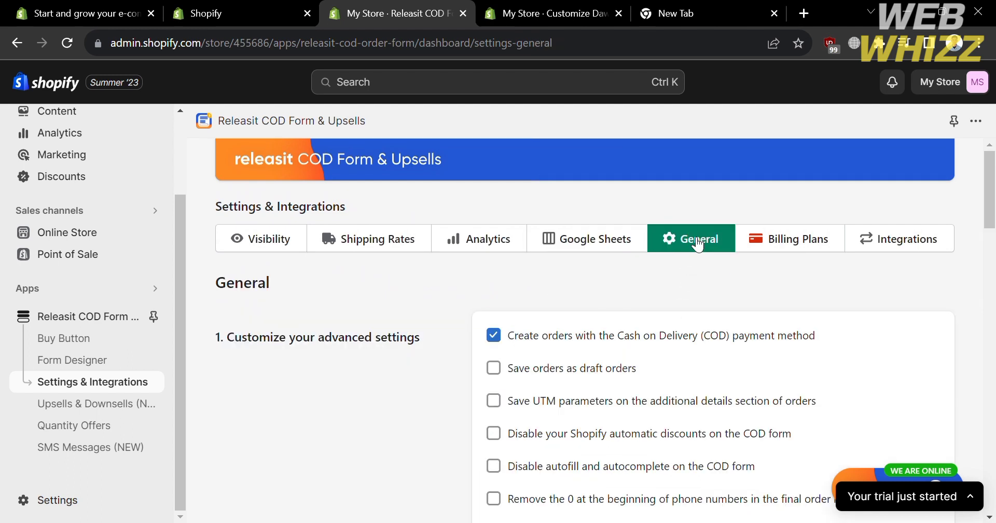
{"action": "scroll", "coordinate": [691, 402], "scroll_direction": "down", "scroll_amount": 3}
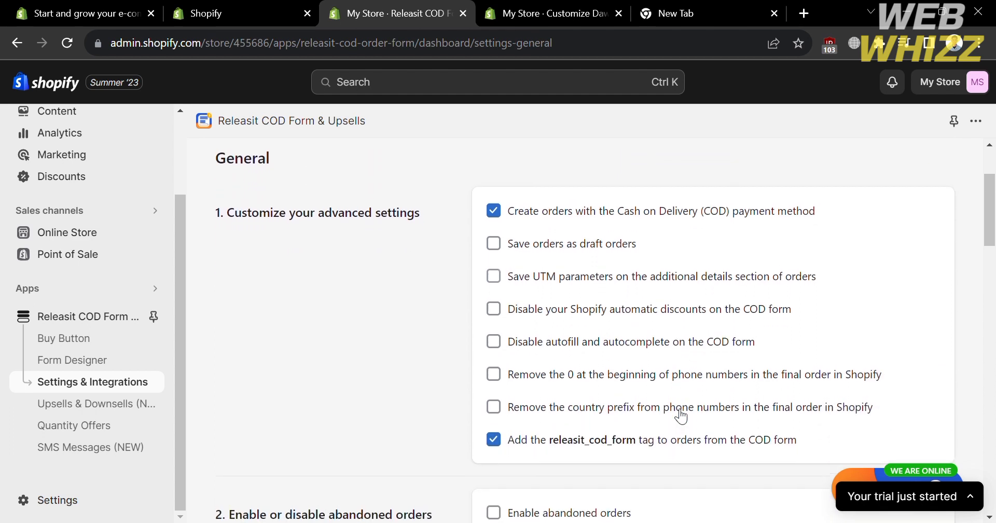
{"action": "scroll", "coordinate": [680, 415], "scroll_direction": "up", "scroll_amount": 2}
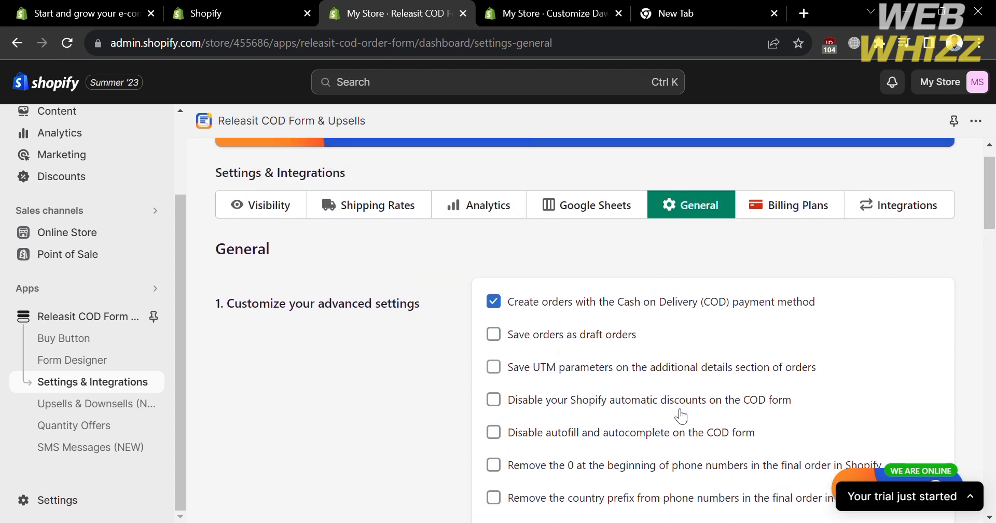
Step: Compare the Billing Plans; the store stays on Forever Free
{"action": "left_click", "coordinate": [787, 224]}
{"action": "scroll", "coordinate": [524, 349], "scroll_direction": "down", "scroll_amount": 5}
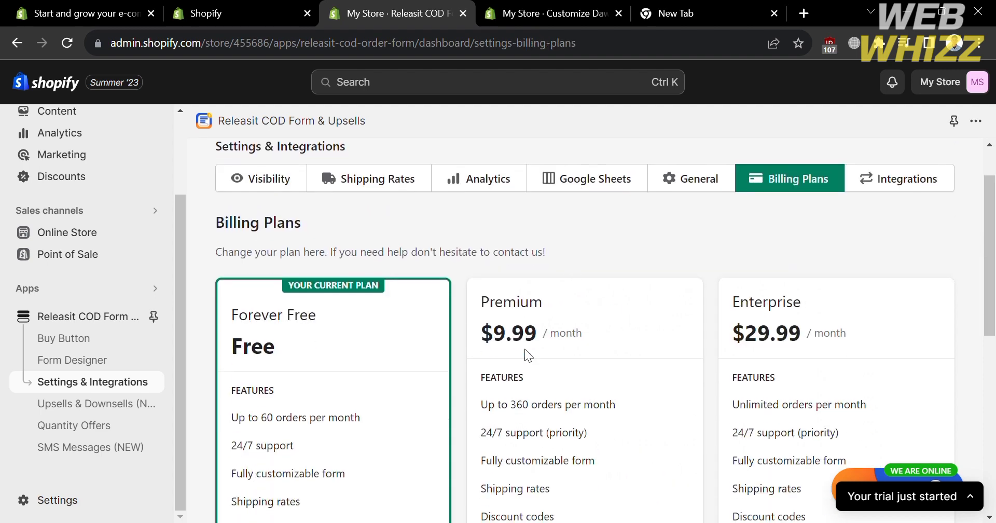
{"action": "scroll", "coordinate": [525, 349], "scroll_direction": "down", "scroll_amount": 2}
{"action": "scroll", "coordinate": [525, 349], "scroll_direction": "up", "scroll_amount": 3}
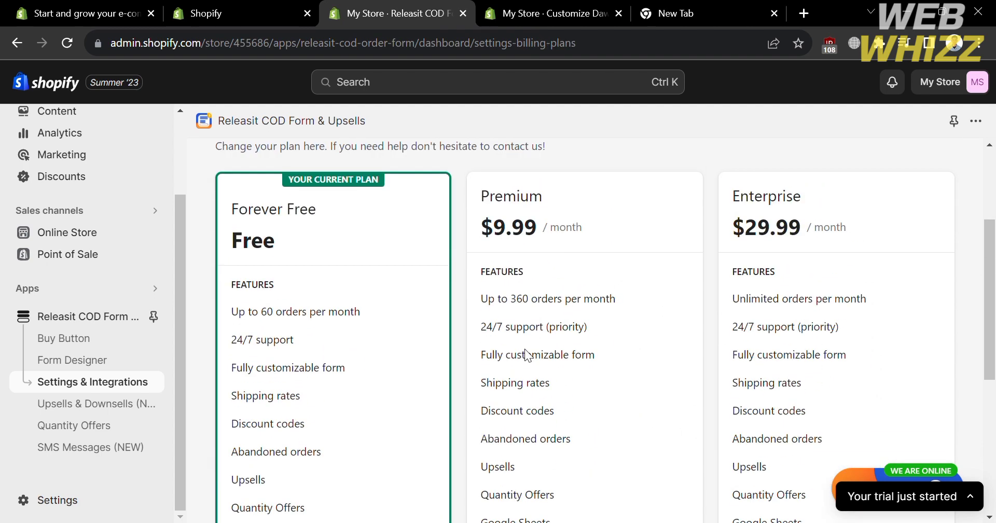
{"action": "scroll", "coordinate": [524, 349], "scroll_direction": "down", "scroll_amount": 5}
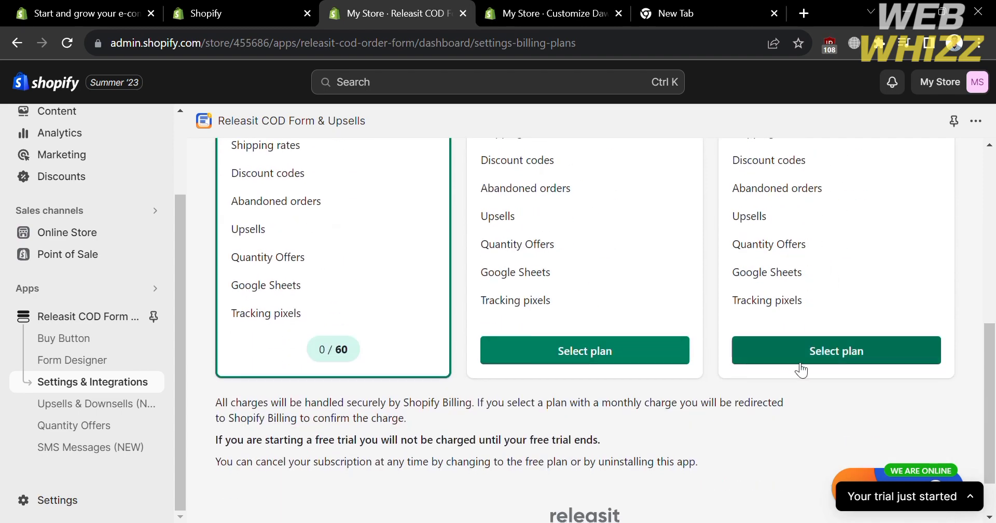
{"action": "scroll", "coordinate": [826, 365], "scroll_direction": "up", "scroll_amount": 4}
{"action": "scroll", "coordinate": [826, 365], "scroll_direction": "down", "scroll_amount": 3}
{"action": "scroll", "coordinate": [827, 365], "scroll_direction": "up", "scroll_amount": 6}
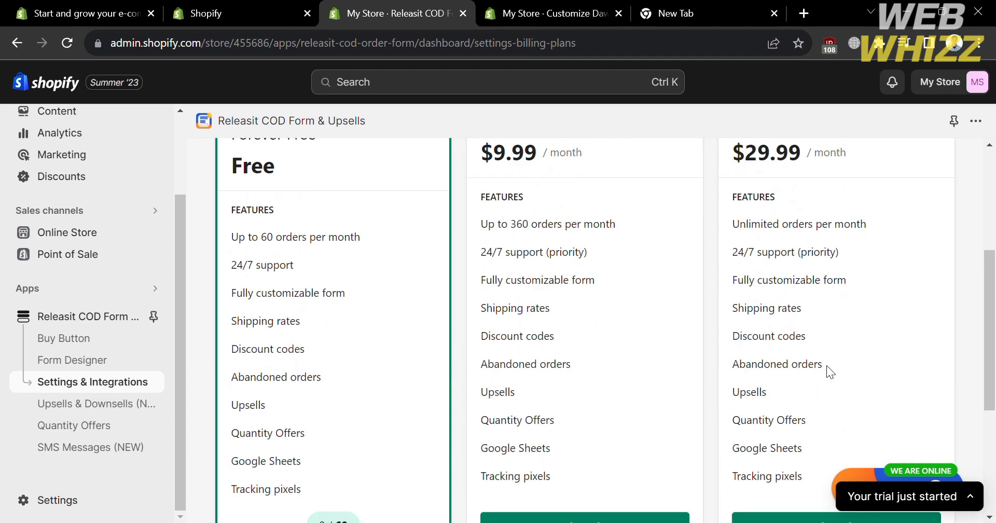
{"action": "scroll", "coordinate": [827, 365], "scroll_direction": "down", "scroll_amount": 2}
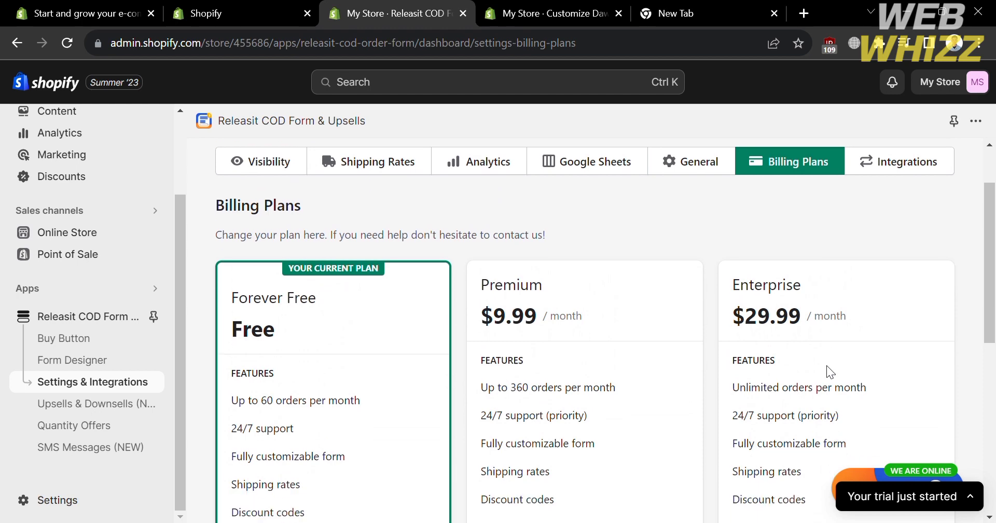
{"action": "scroll", "coordinate": [826, 365], "scroll_direction": "up", "scroll_amount": 2}
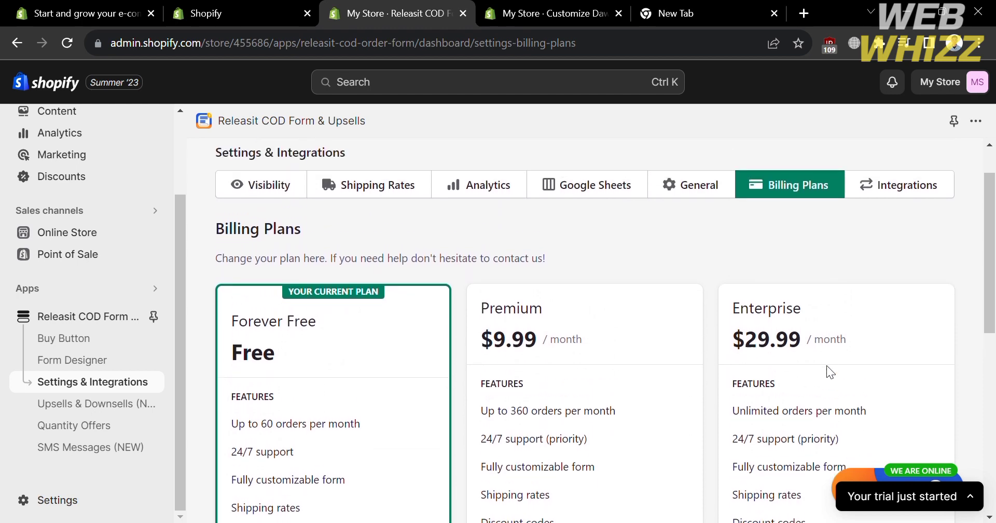
Step: Browse the Integrations list: PageFly, GemPages, Zipify and Wide Bundles
{"action": "left_click", "coordinate": [912, 200]}
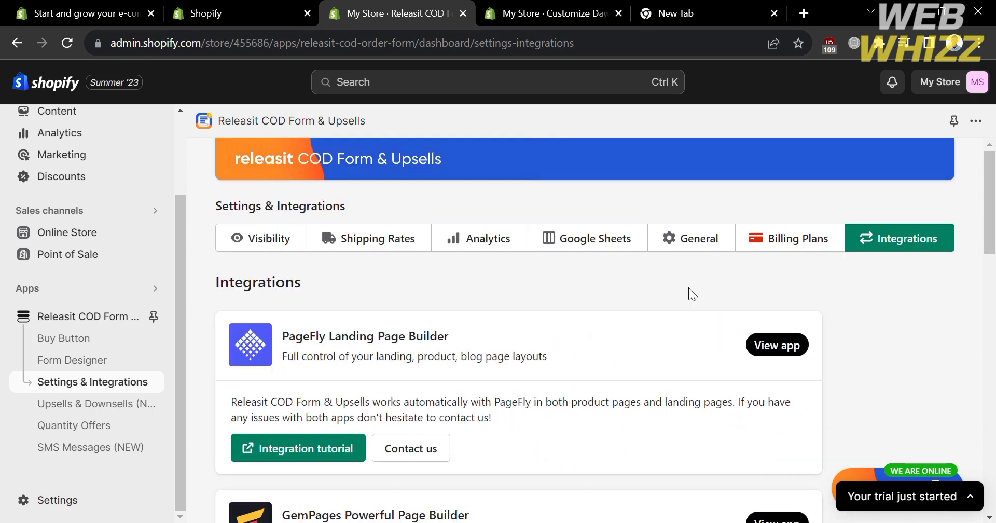
{"action": "scroll", "coordinate": [450, 436], "scroll_direction": "down", "scroll_amount": 5}
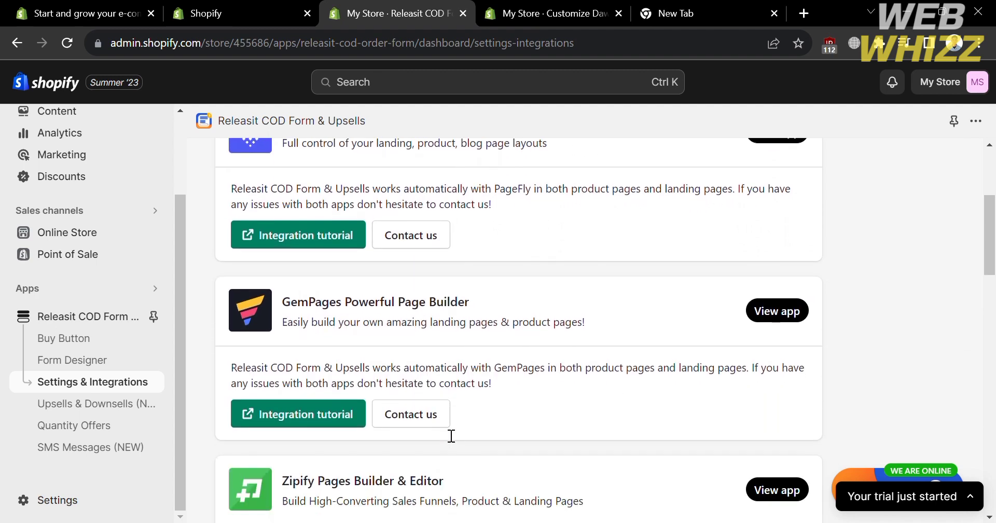
{"action": "scroll", "coordinate": [451, 436], "scroll_direction": "down", "scroll_amount": 4}
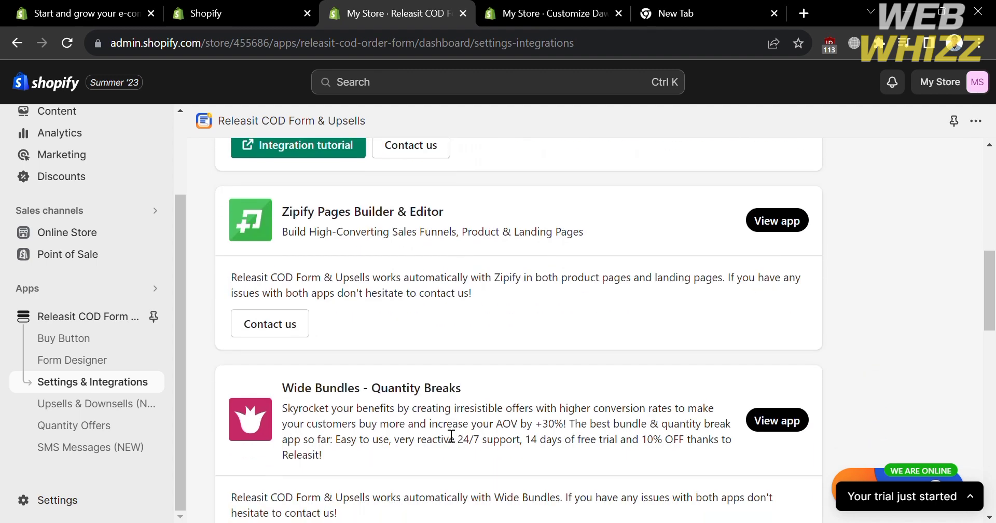
Step: Browse the One-Click Upsells, One-Tick Upsells and Downsells cards under Upsells & Downsells
{"action": "left_click", "coordinate": [122, 414]}
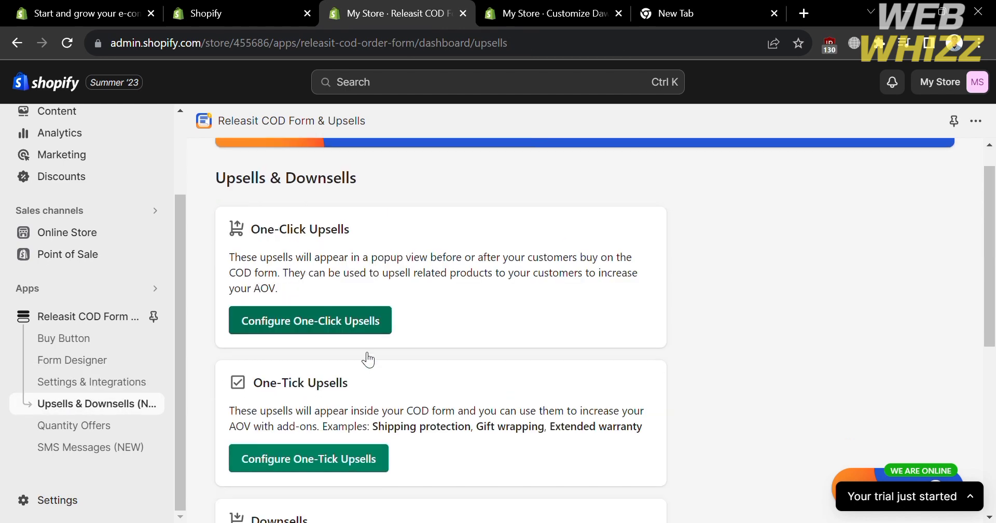
{"action": "scroll", "coordinate": [366, 357], "scroll_direction": "down", "scroll_amount": 3}
{"action": "scroll", "coordinate": [367, 357], "scroll_direction": "down", "scroll_amount": 2}
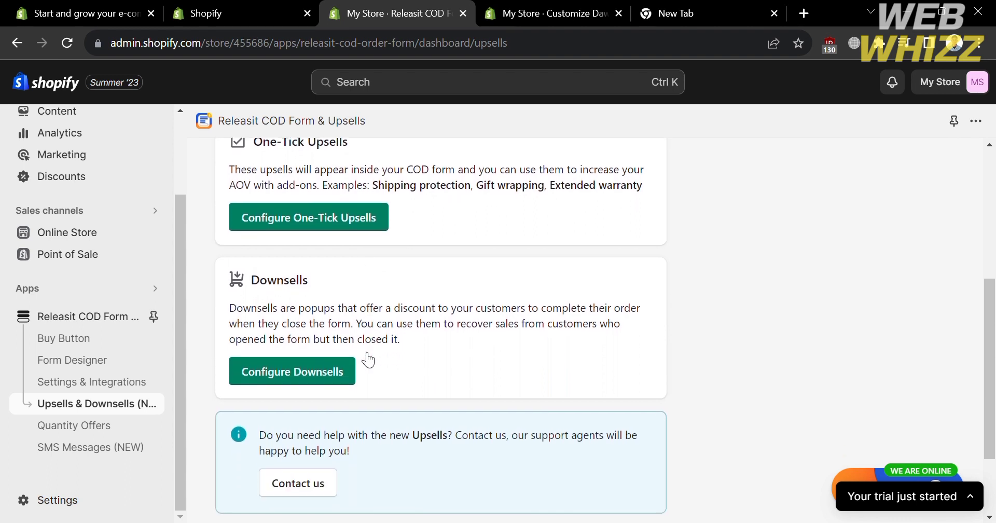
{"action": "scroll", "coordinate": [282, 439], "scroll_direction": "down", "scroll_amount": 1}
{"action": "scroll", "coordinate": [284, 438], "scroll_direction": "down", "scroll_amount": 1}
{"action": "scroll", "coordinate": [284, 438], "scroll_direction": "up", "scroll_amount": 5}
{"action": "scroll", "coordinate": [284, 438], "scroll_direction": "up", "scroll_amount": 2}
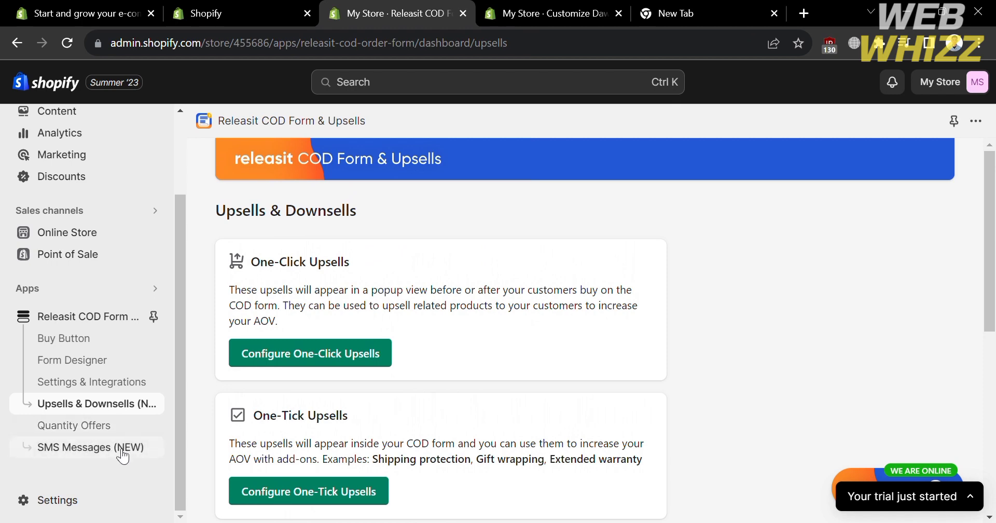
{"action": "scroll", "coordinate": [360, 400], "scroll_direction": "down", "scroll_amount": 3}
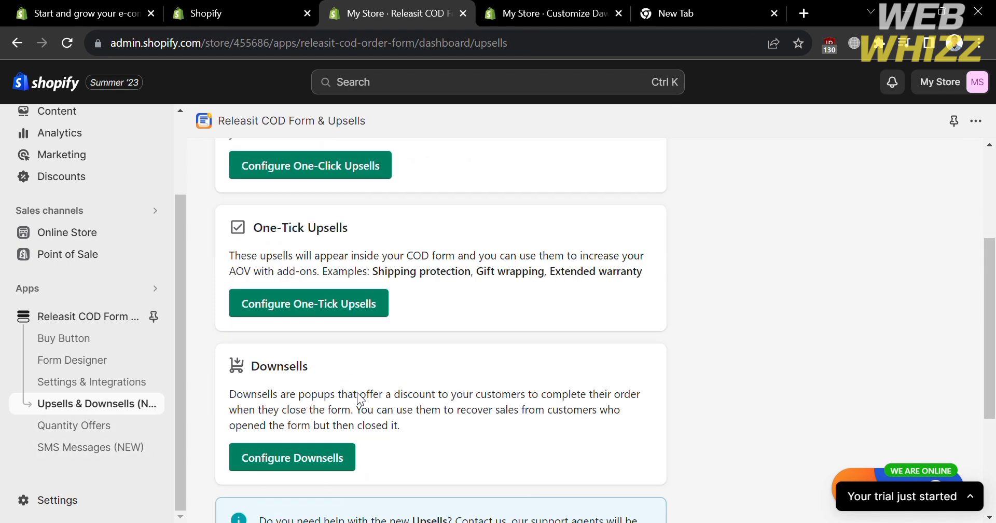